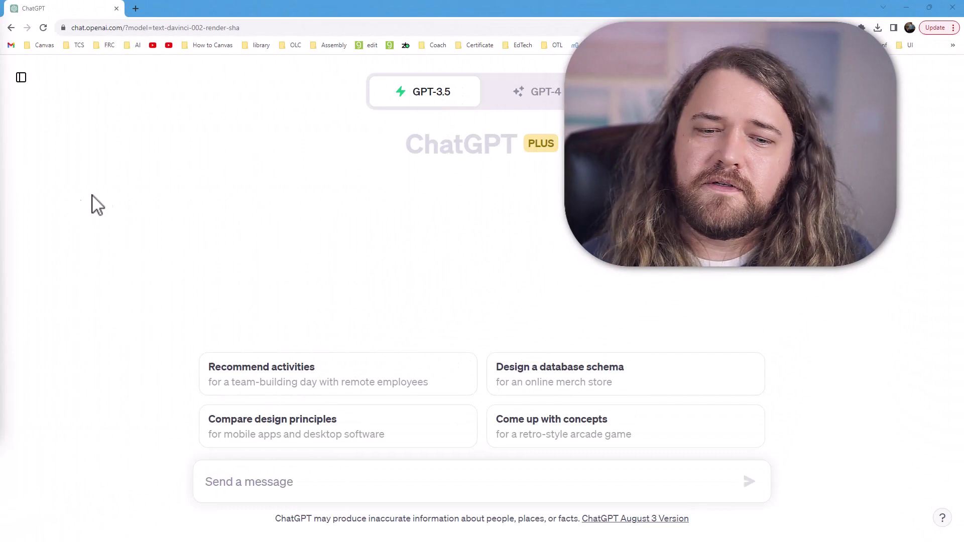
Write a prompt for ten 1-point multiple-choice, multiple-response and true/false sensation-and-perception questions.
{"action": "left_click", "coordinate": [284, 480]}
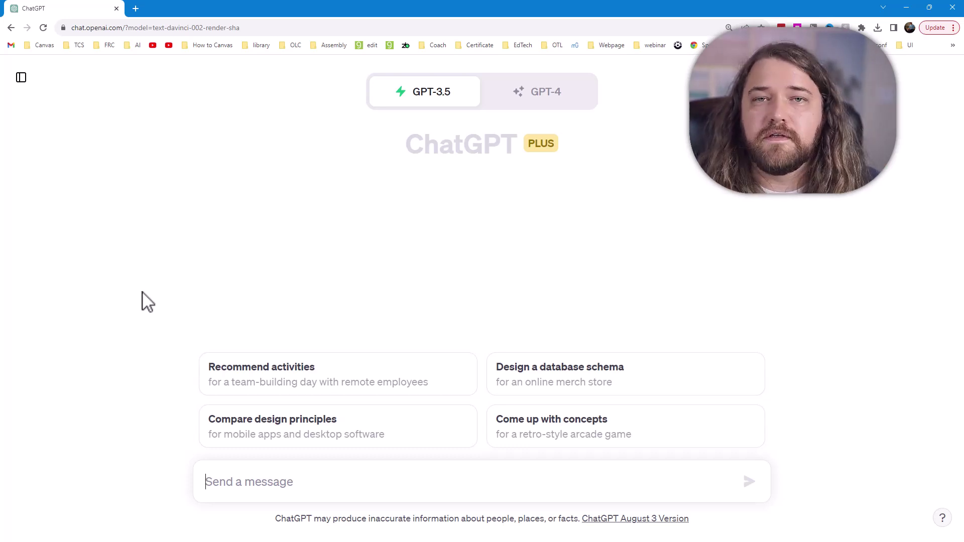
{"action": "type", "text": "Create ten random multiple."}
{"action": "type", "text": "choice, multiple answer"}
{"action": "key", "text": "ctrl+shift+Left"}
{"action": "type", "text": "response, and true/false questions worth 1 points each"}
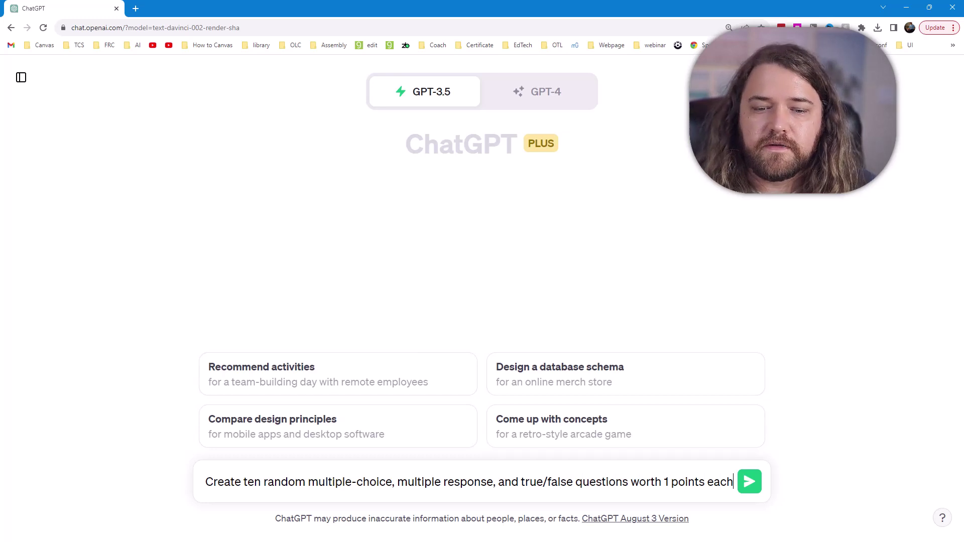
{"action": "type", "text": ".  The topic should be on the psyc"}
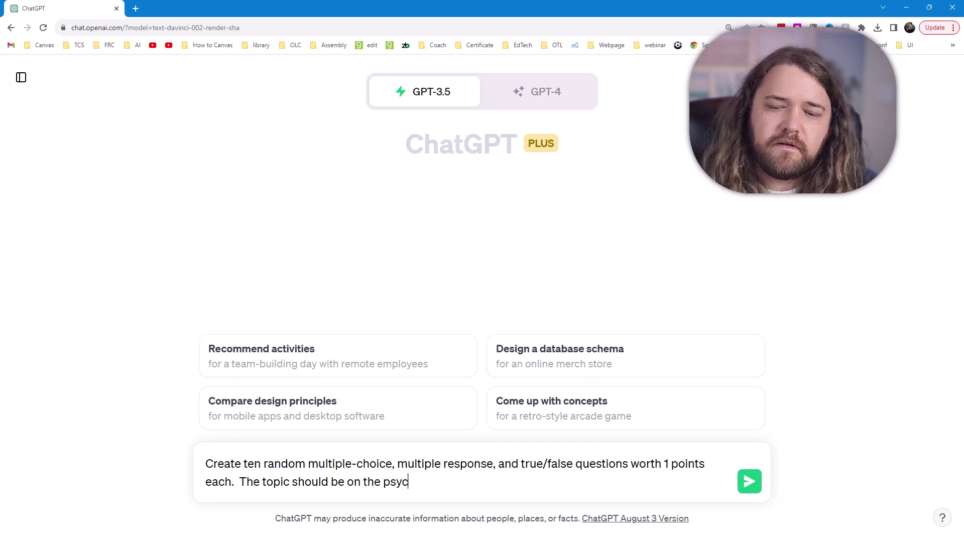
{"action": "type", "text": "hological principles of sensation and perception for an intro"}
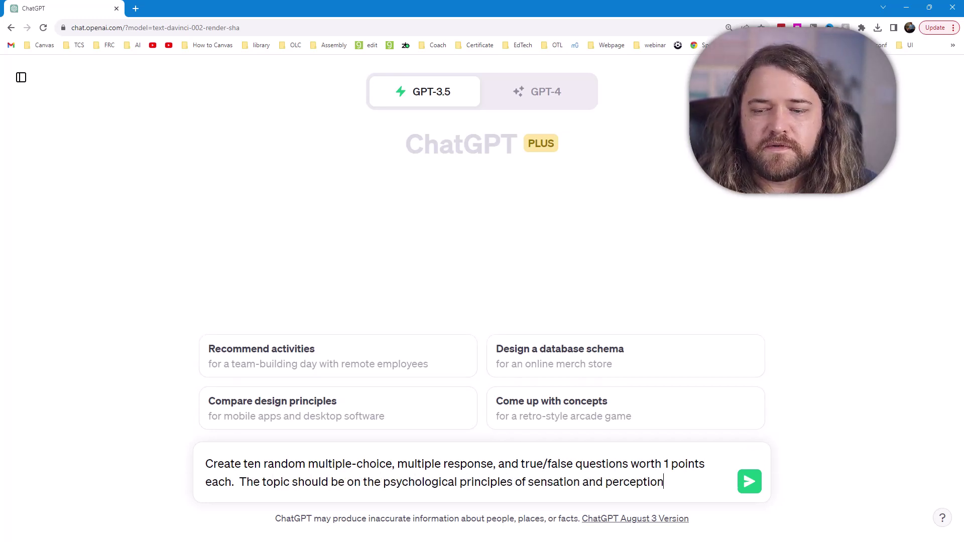
{"action": "type", "text": " psychology college course."}
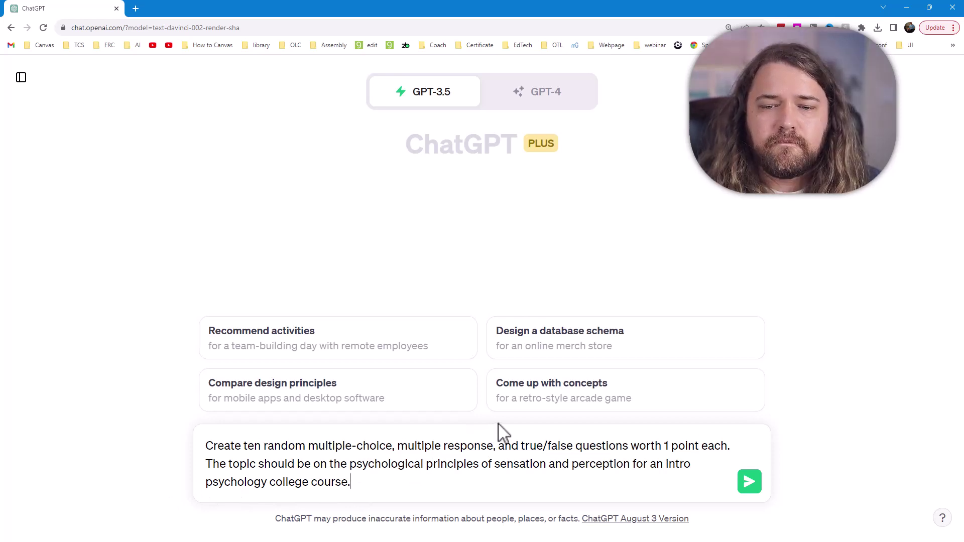
{"action": "key", "text": "shift+Return"}
{"action": "key", "text": "shift+Return"}
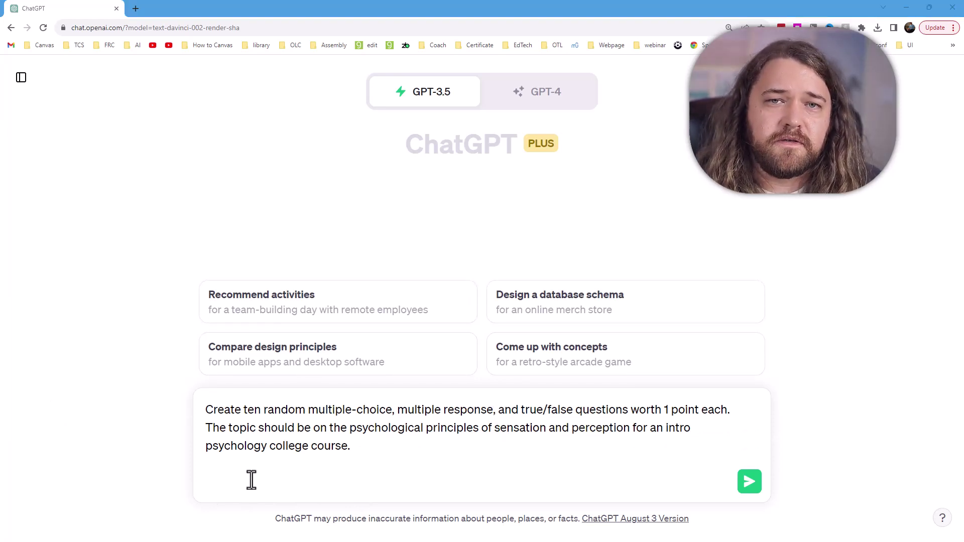
Add table rules: question type in column A, two or more answer choices in columns F–J.
{"action": "type", "text": "Format the quiz into a table with th"}
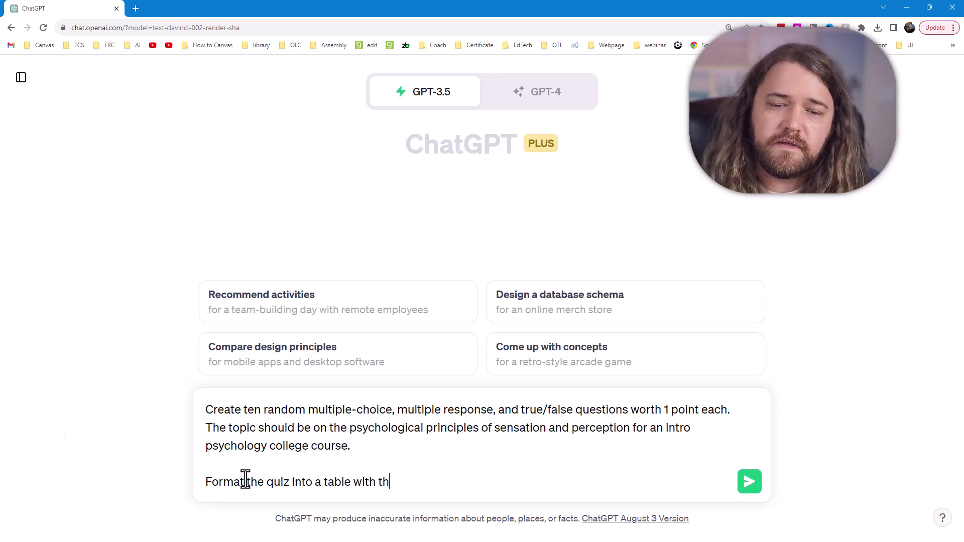
{"action": "type", "text": "e following format: Column A i"}
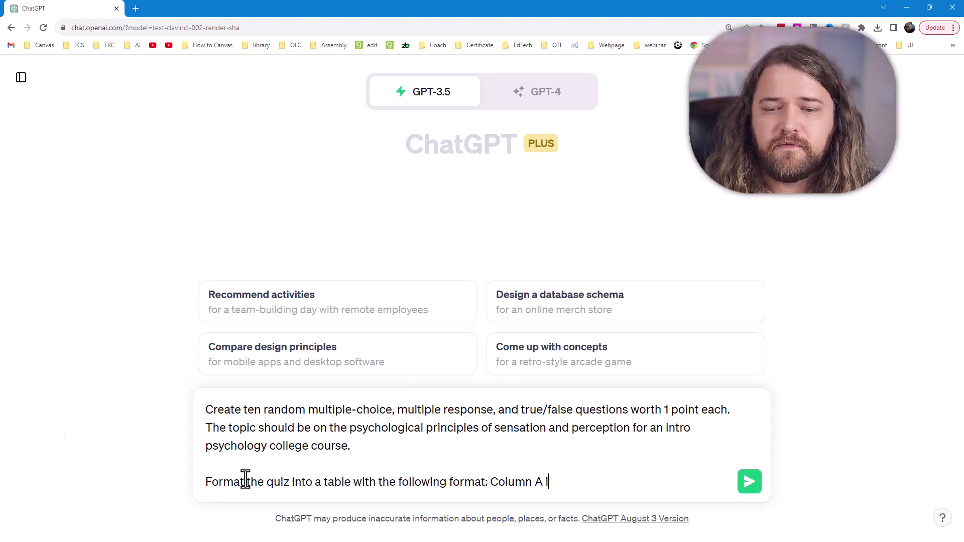
{"action": "type", "text": "s the type of question: MC (multiple choice) "}
{"action": "type", "text": " MR (multiple response), and TR (true/false)"}
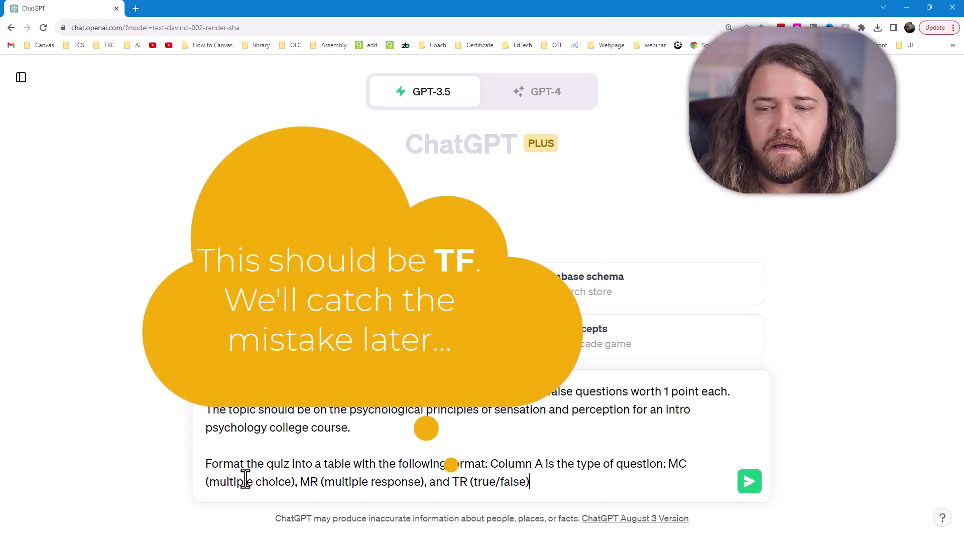
{"action": "type", "text": ". Column B is not used but must be there. "}
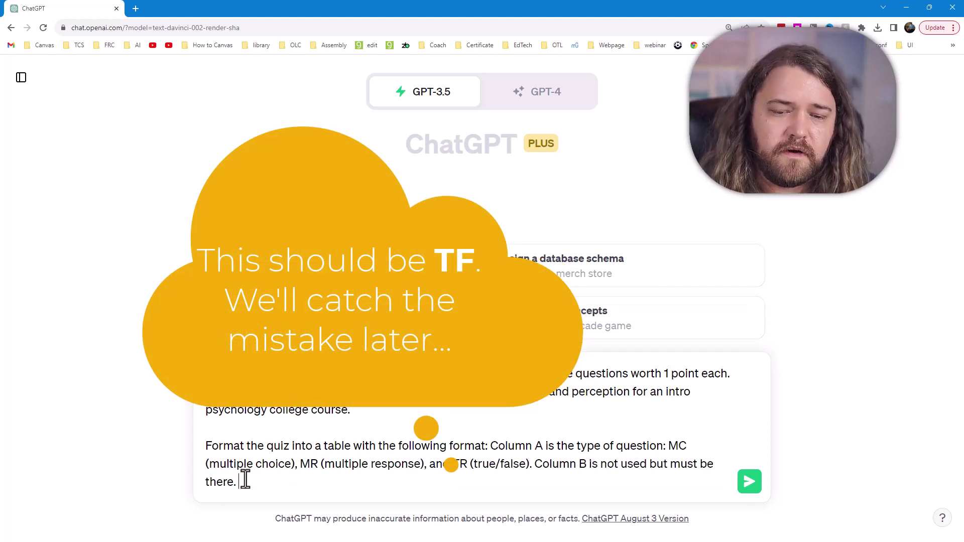
{"action": "type", "text": "Column C is the point value of the questio"}
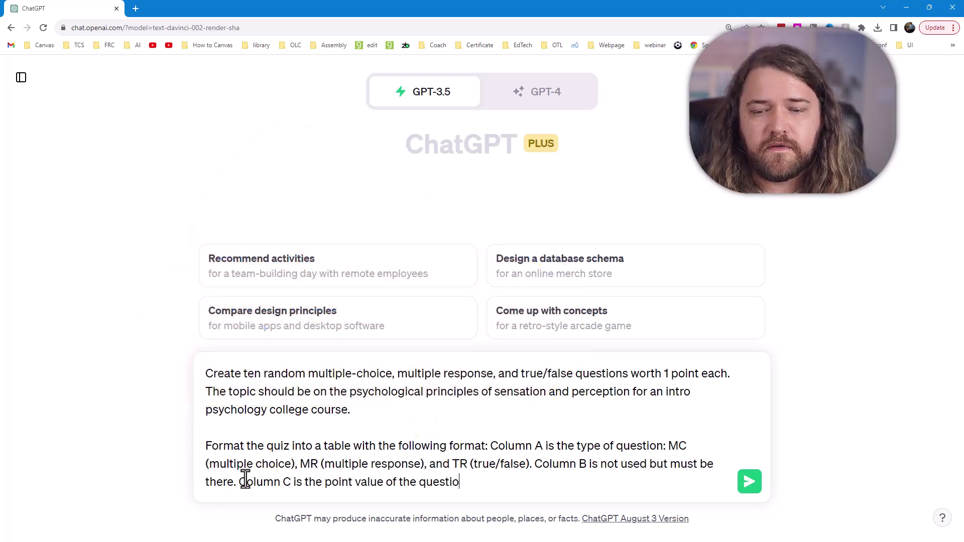
{"action": "type", "text": "ns. Column D is the q"}
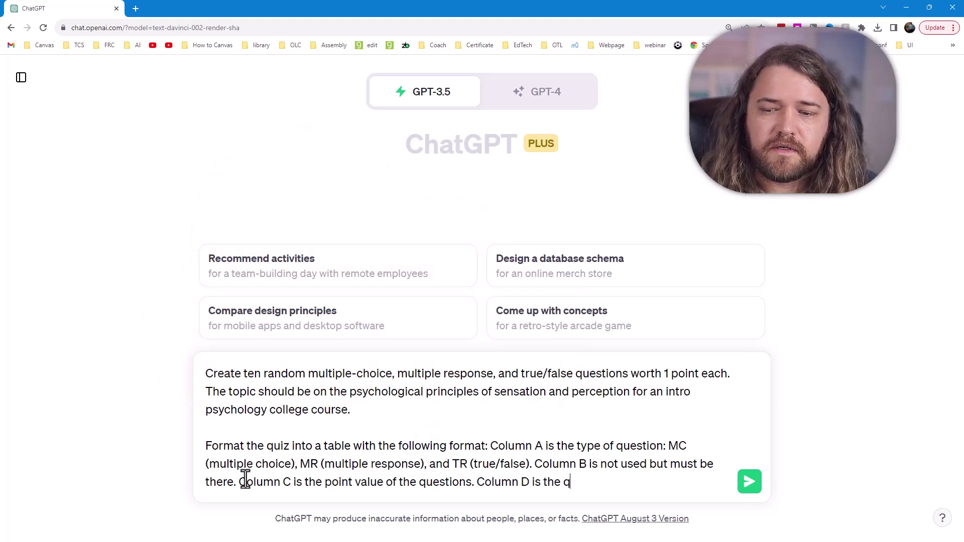
{"action": "type", "text": "uestion body. Column E is the cor"}
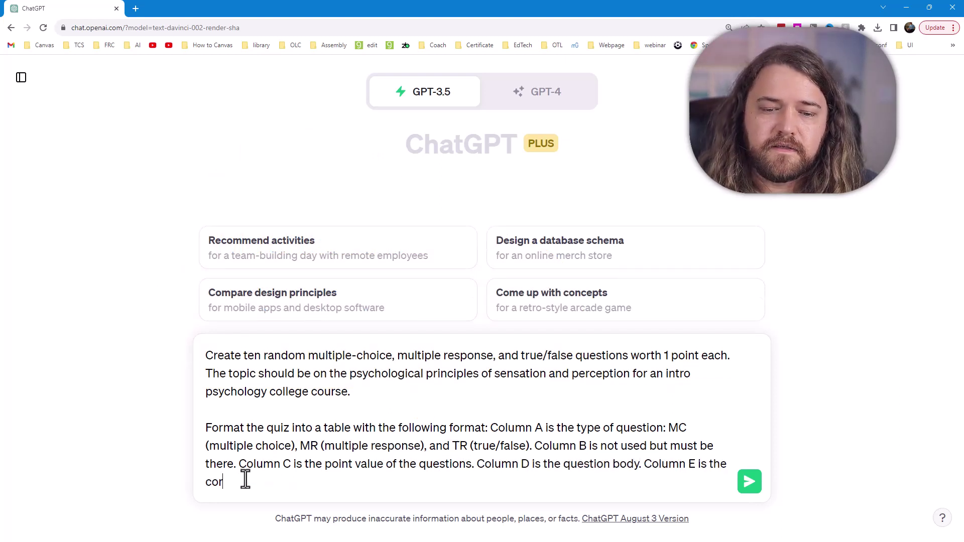
{"action": "type", "text": "rect answer. The numbers 1-"}
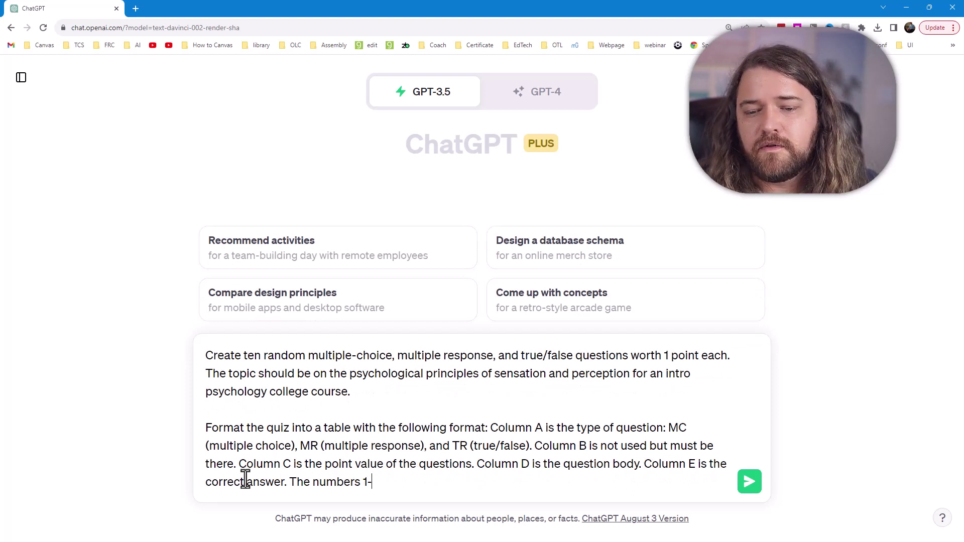
{"action": "type", "text": "5 each correspond to one fo the possibl"}
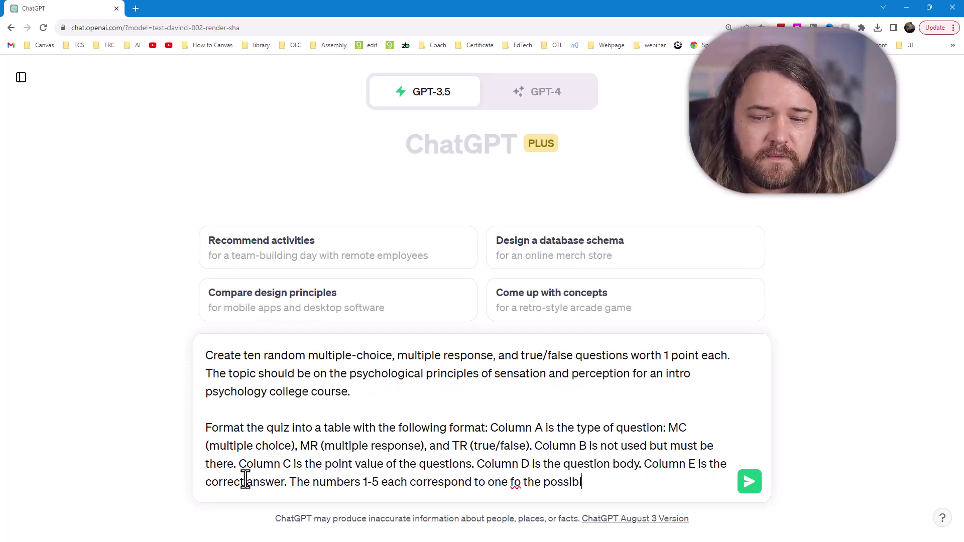
{"action": "type", "text": "e answers listed in columns F-"}
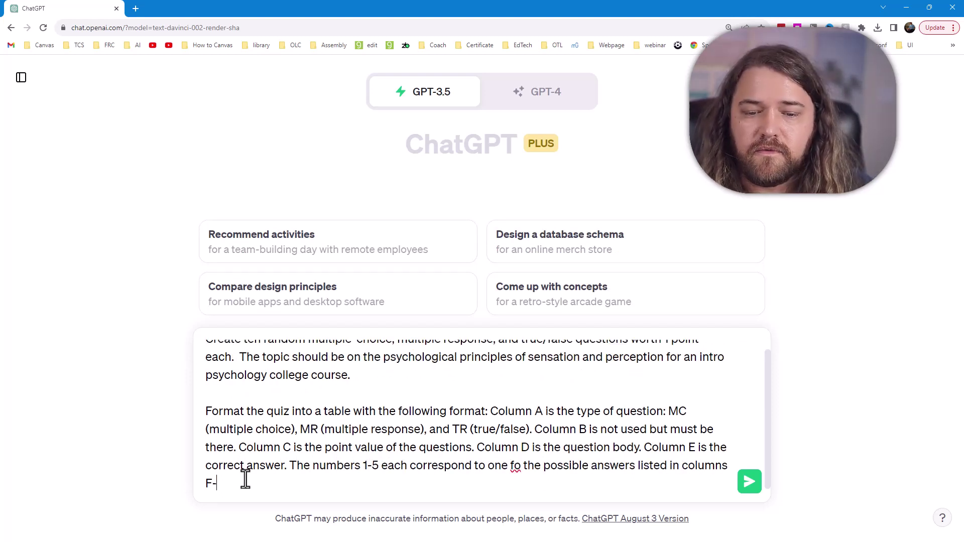
{"action": "type", "text": "J. Use 1 to indicate a, "}
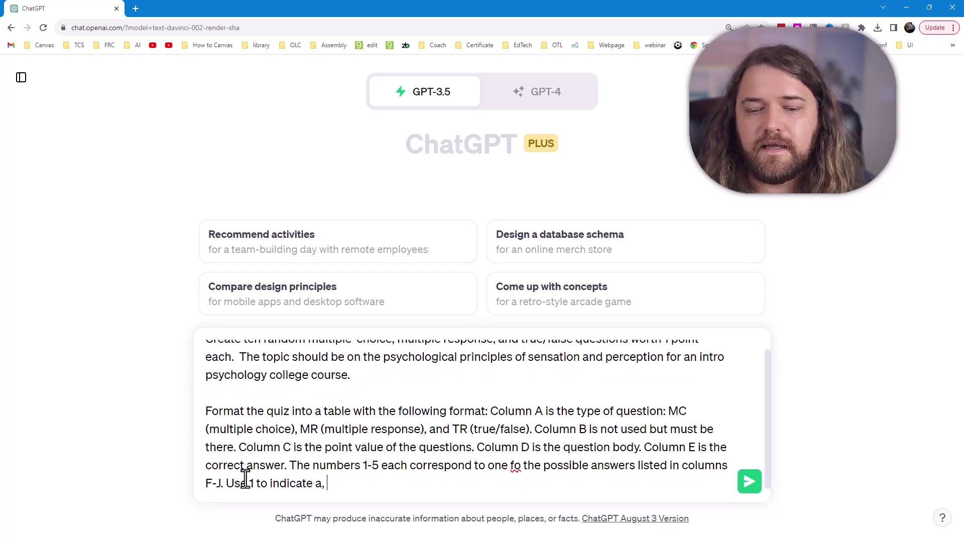
{"action": "type", "text": "2 to indicate b, 3 to indicate c, "}
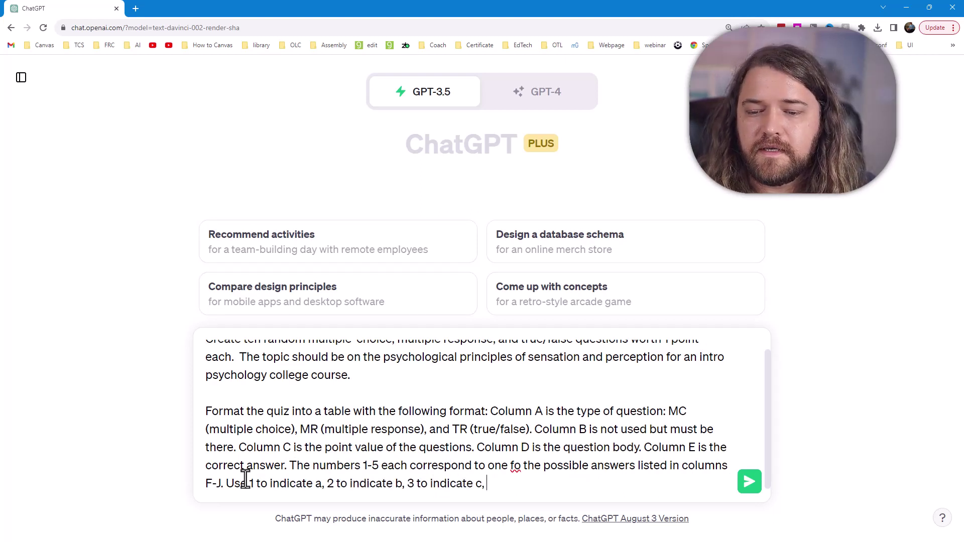
{"action": "type", "text": "4 to indicate d, 5 to indicate e. For true/false questions, 1 is true and 0 is false. Clear any unsed cells. All questions and answers must be accurate and not fabricated"}
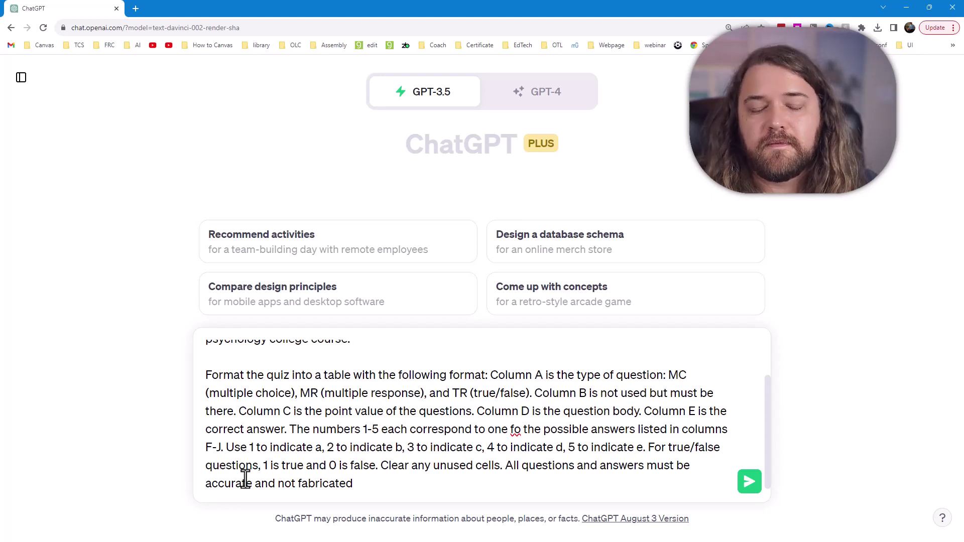
{"action": "type", "text": ". Colun"}
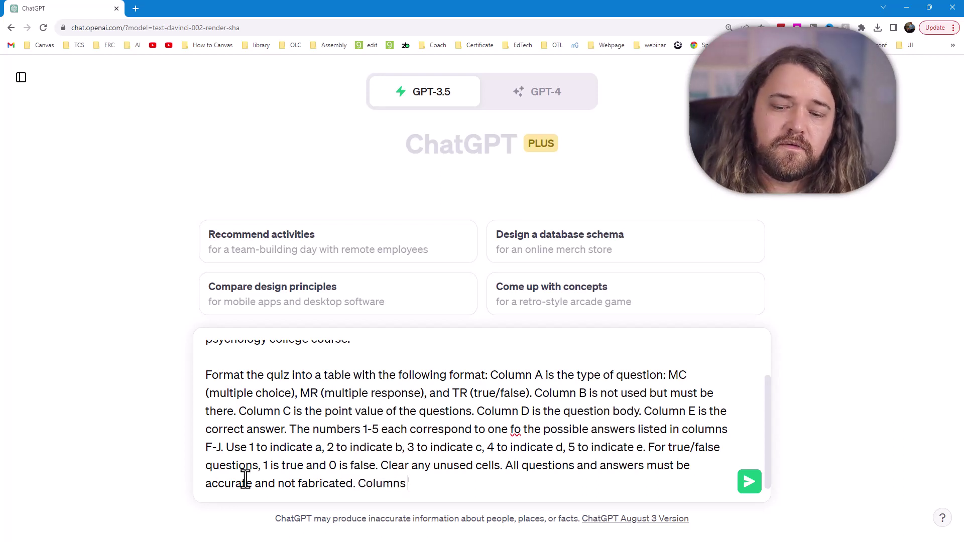
{"action": "type", "text": "ns F-J are the possible answer choices. You "}
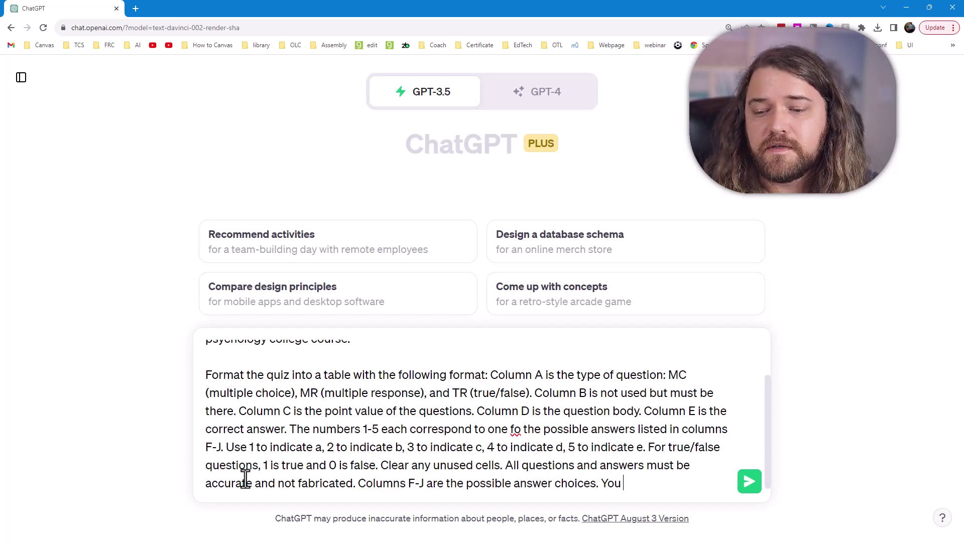
{"action": "type", "text": "can have 2 or more."}
Send the prompt and copy the generated ten-question table from ChatGPT's reply.
{"action": "key", "text": "Return"}
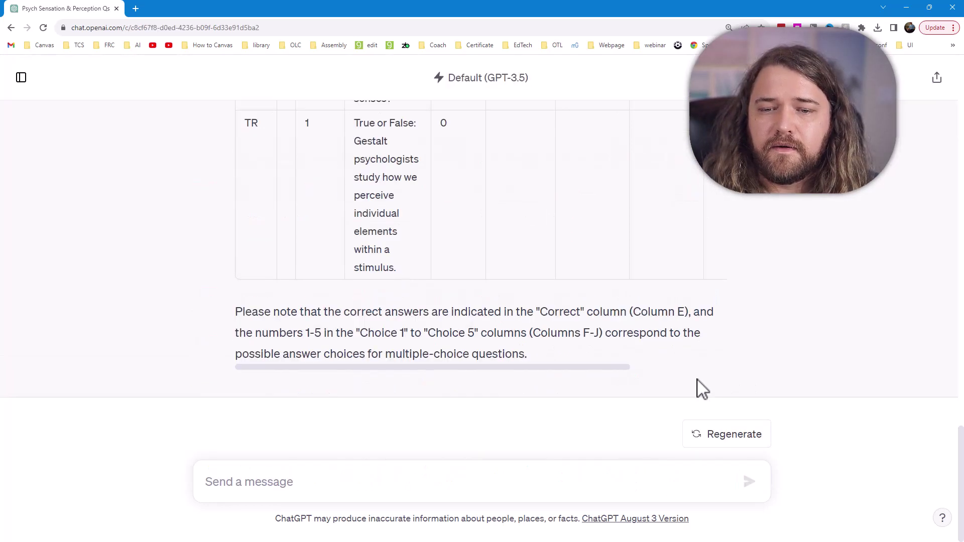
{"action": "scroll", "coordinate": [701, 389], "scroll_direction": "up", "scroll_amount": 10}
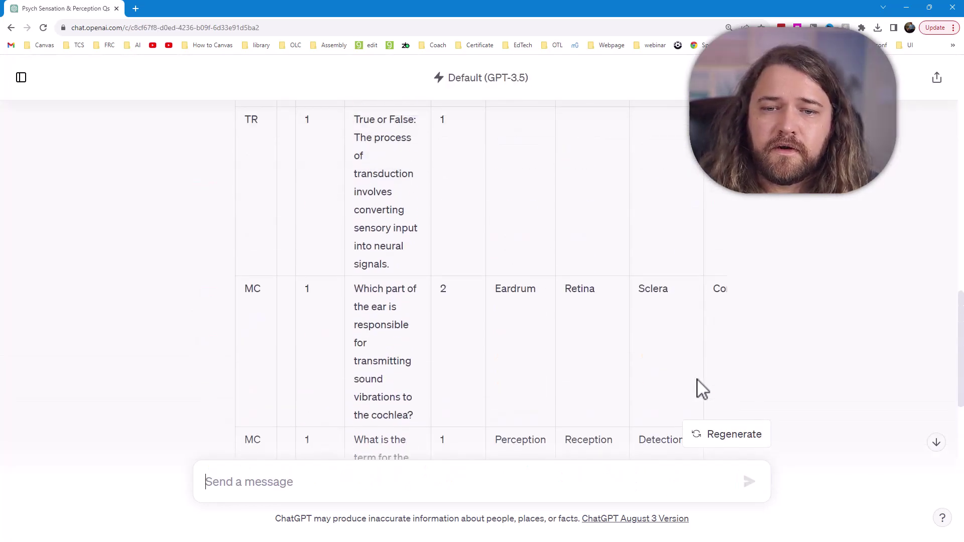
{"action": "scroll", "coordinate": [701, 389], "scroll_direction": "up", "scroll_amount": 8}
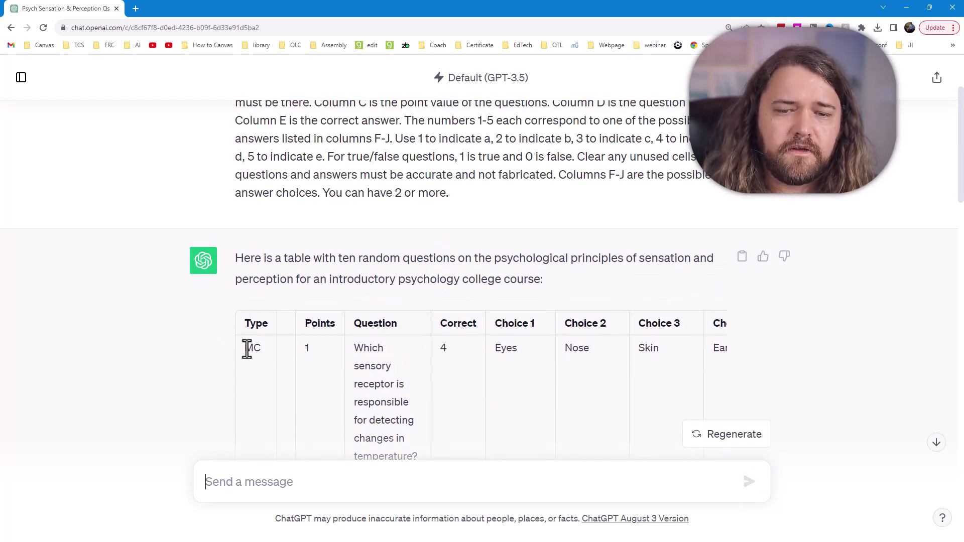
{"action": "left_click_drag", "start_coordinate": [246, 350], "coordinate": [751, 321]}
{"action": "scroll", "coordinate": [512, 403], "scroll_direction": "down", "scroll_amount": 6}
{"action": "scroll", "coordinate": [510, 403], "scroll_direction": "down", "scroll_amount": 20}
{"action": "key", "text": "ctrl+c"}
Paste the copied quiz table into cell A1 of the Excel workbook.
{"action": "key", "text": "alt+Tab"}
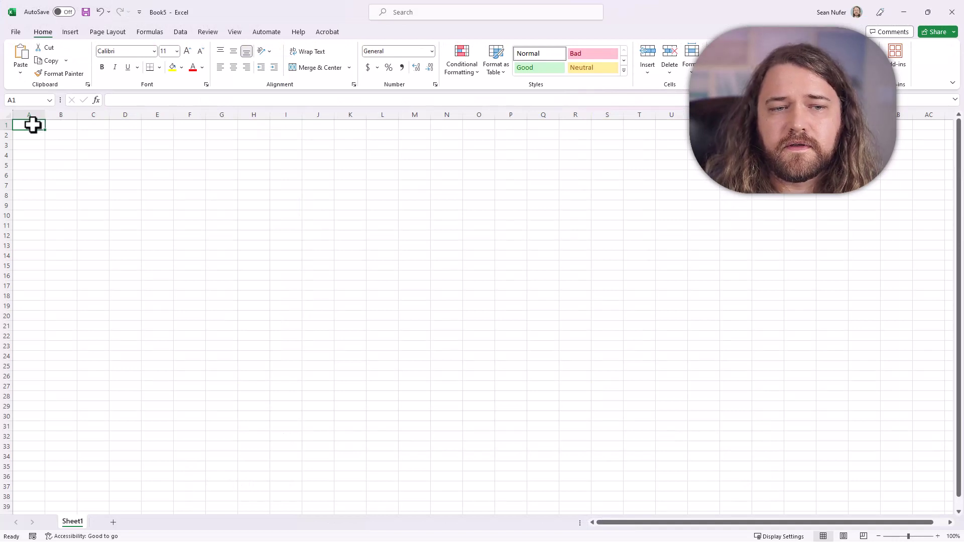
{"action": "right_click", "coordinate": [35, 127]}
{"action": "left_click", "coordinate": [73, 194]}
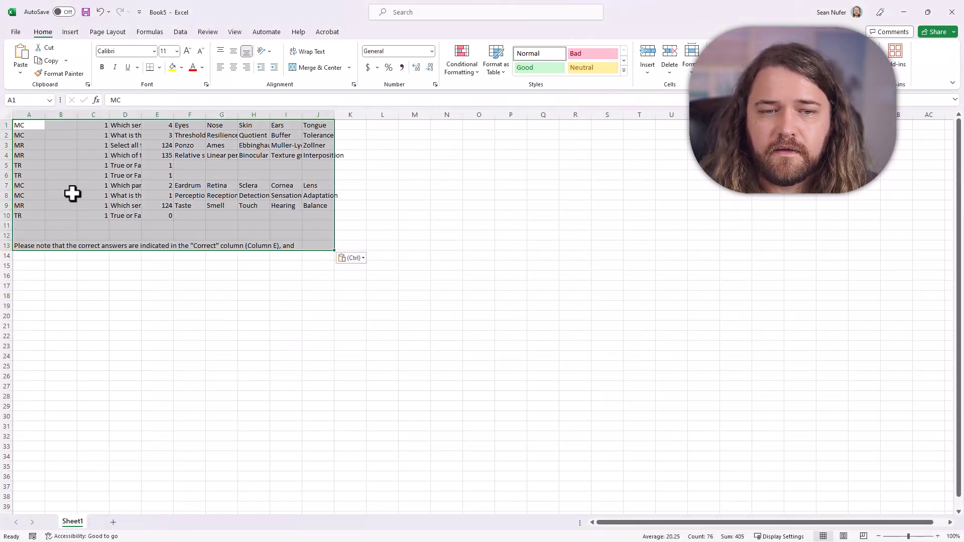
Delete ChatGPT's leftover note from cell A13.
{"action": "left_click", "coordinate": [308, 255]}
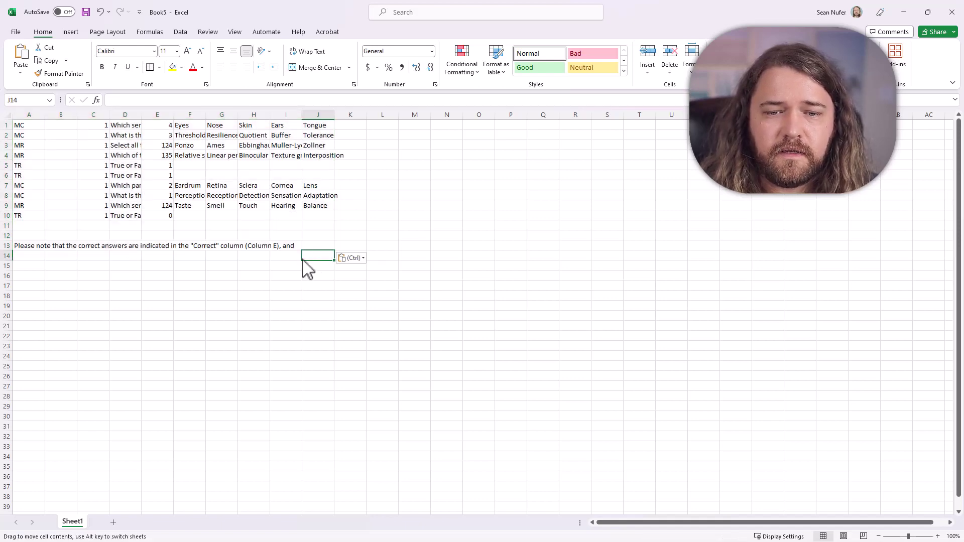
{"action": "left_click", "coordinate": [32, 238]}
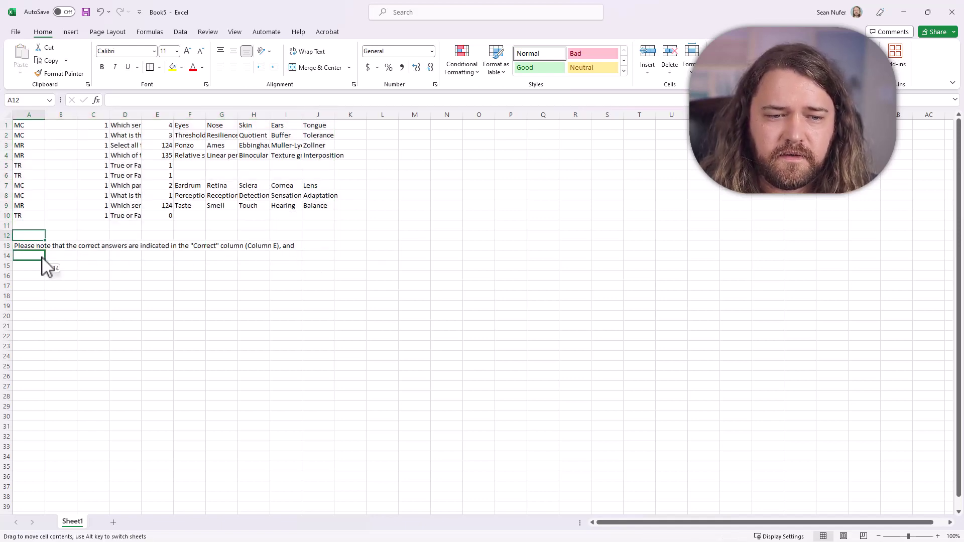
{"action": "left_click", "coordinate": [39, 249]}
{"action": "key", "text": "Delete"}
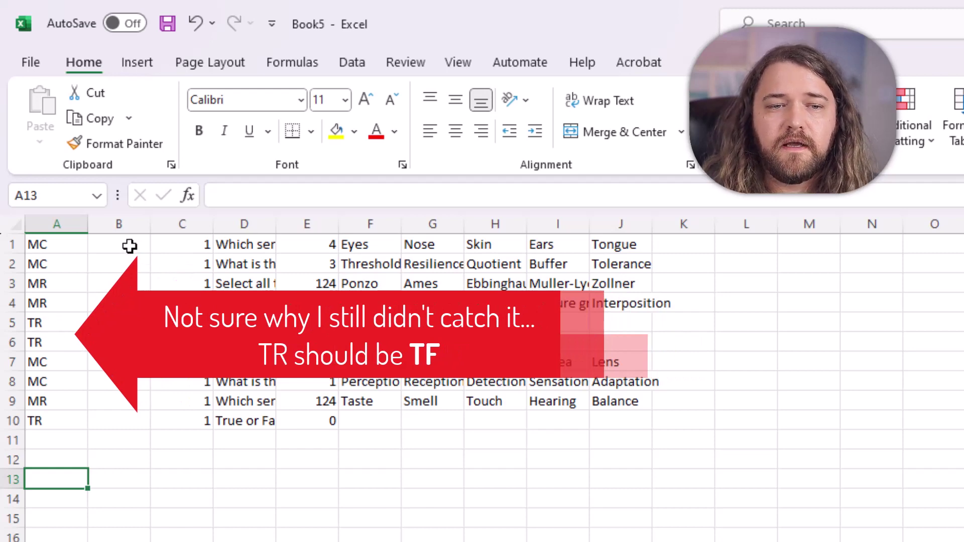
Check columns B and C, keep every point value at 1, and widen column D.
{"action": "left_click_drag", "start_coordinate": [129, 246], "coordinate": [118, 420]}
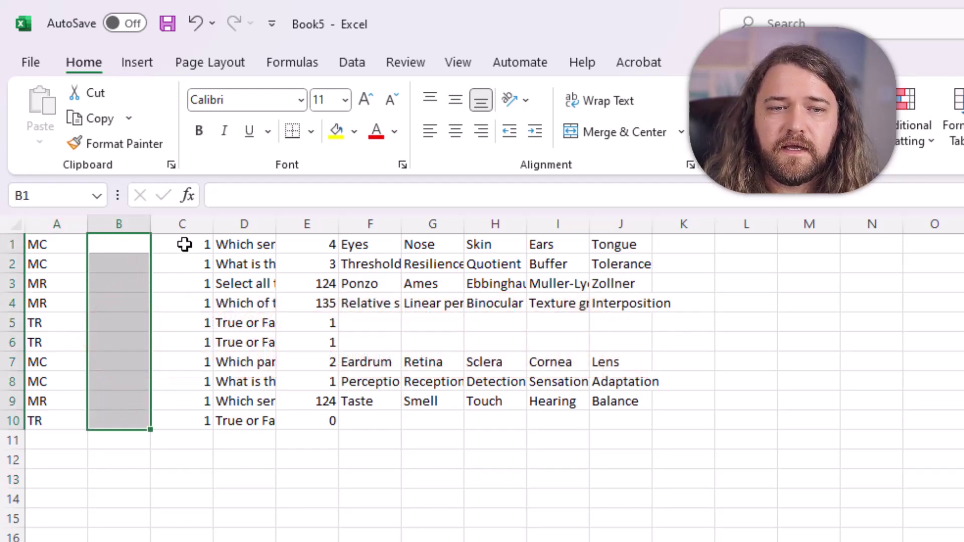
{"action": "left_click_drag", "start_coordinate": [184, 245], "coordinate": [194, 422]}
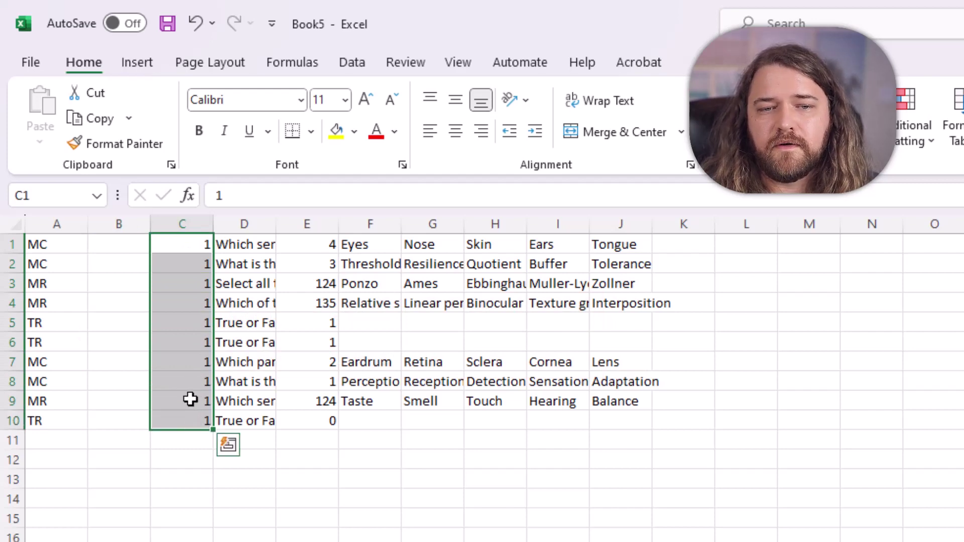
{"action": "left_click", "coordinate": [201, 286]}
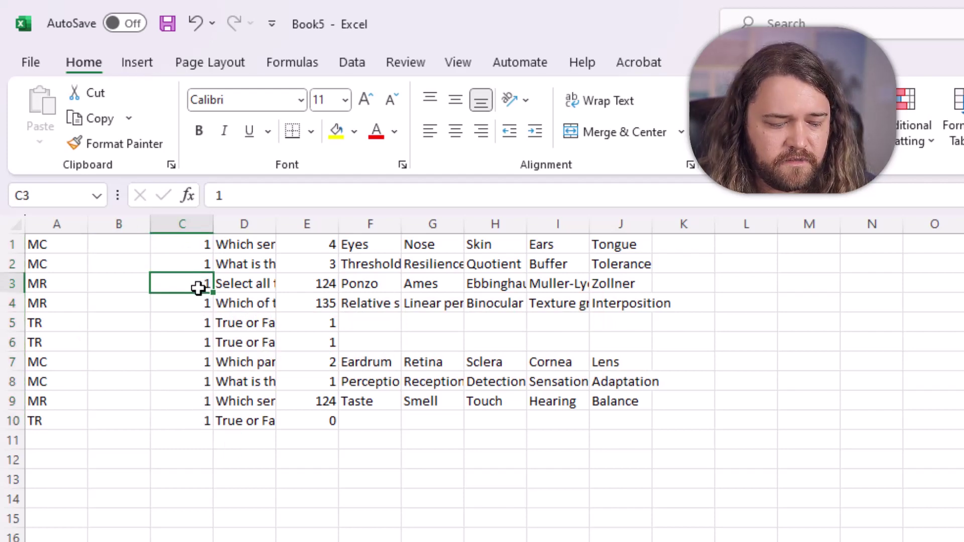
{"action": "type", "text": "3"}
{"action": "left_click", "coordinate": [196, 305]}
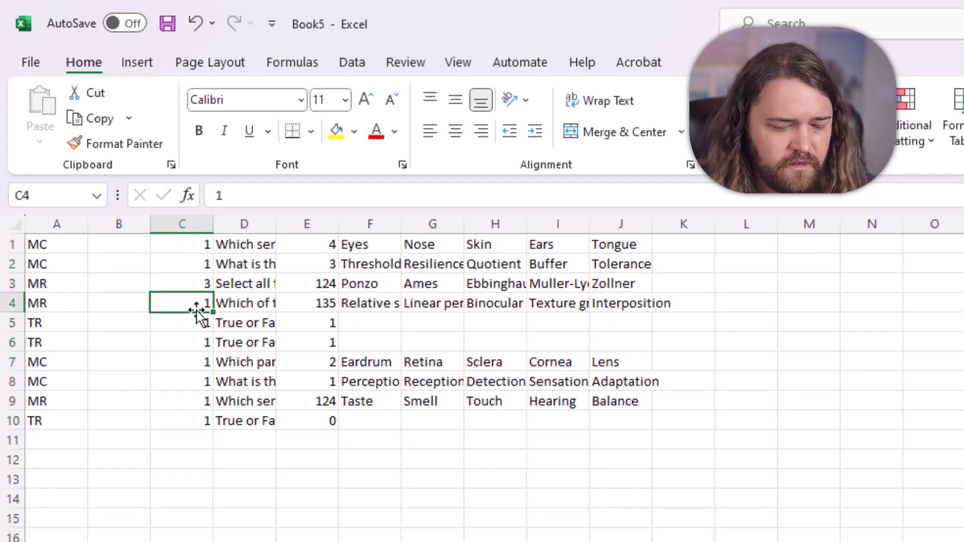
{"action": "key", "text": "ctrl+z"}
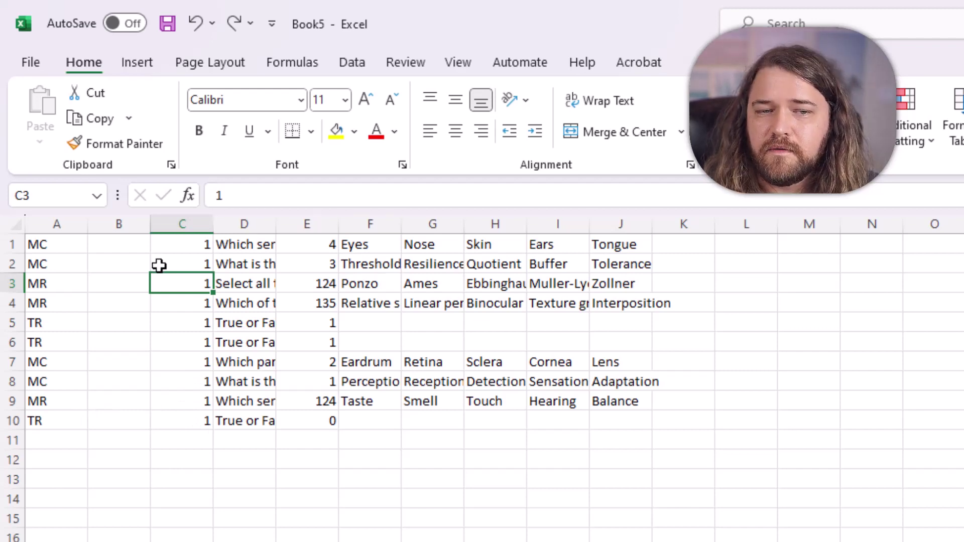
{"action": "left_click_drag", "start_coordinate": [275, 226], "coordinate": [610, 276]}
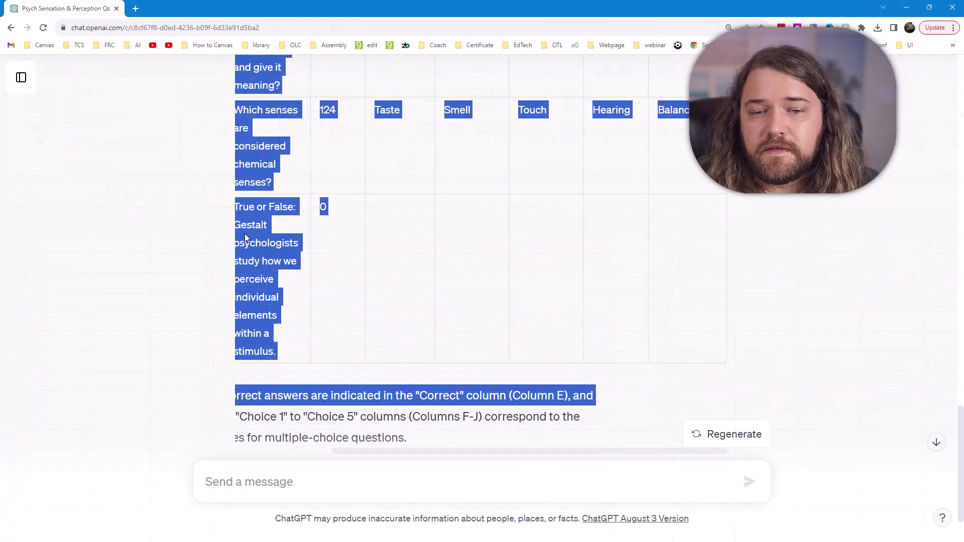
{"action": "left_click", "coordinate": [210, 239]}
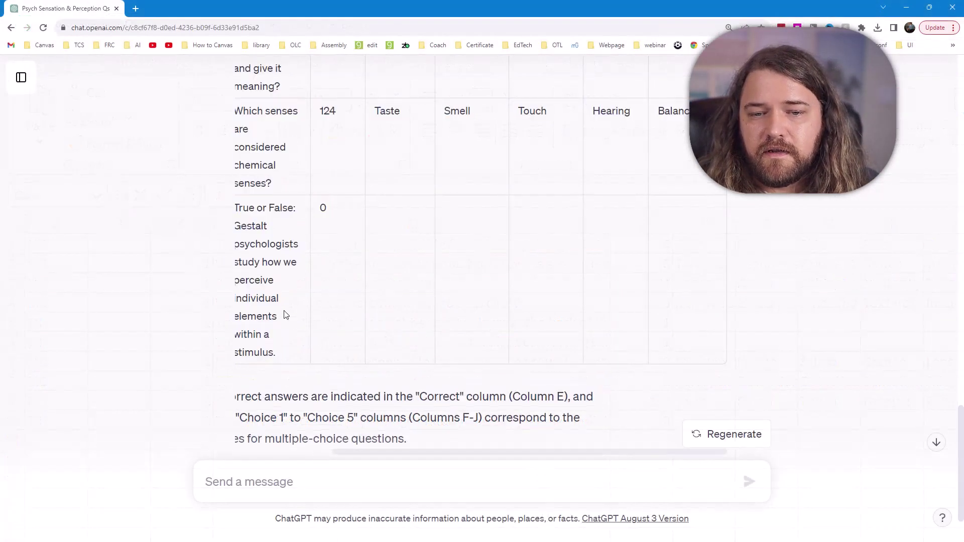
{"action": "scroll", "coordinate": [301, 362], "scroll_direction": "up", "scroll_amount": 5}
{"action": "scroll", "coordinate": [432, 369], "scroll_direction": "down", "scroll_amount": 7}
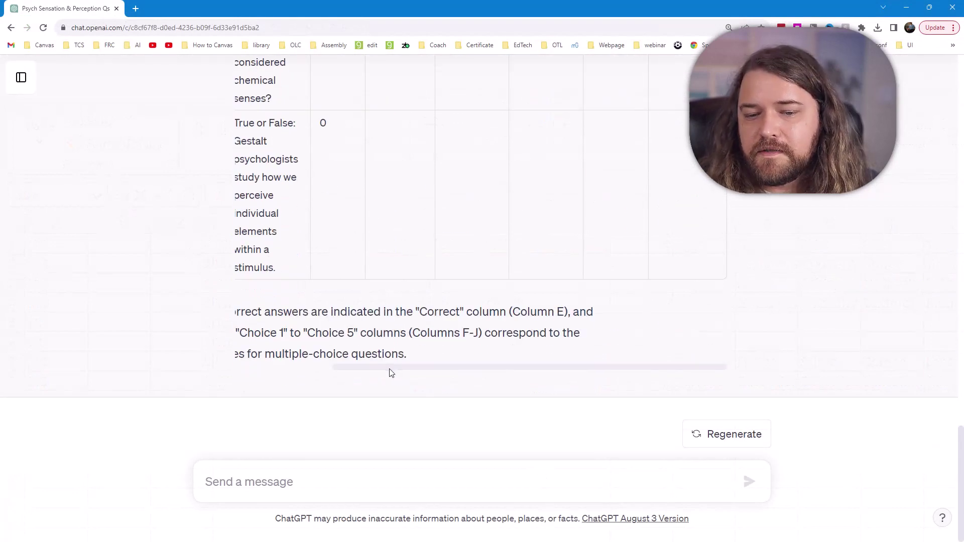
{"action": "left_click_drag", "start_coordinate": [389, 372], "coordinate": [252, 381]}
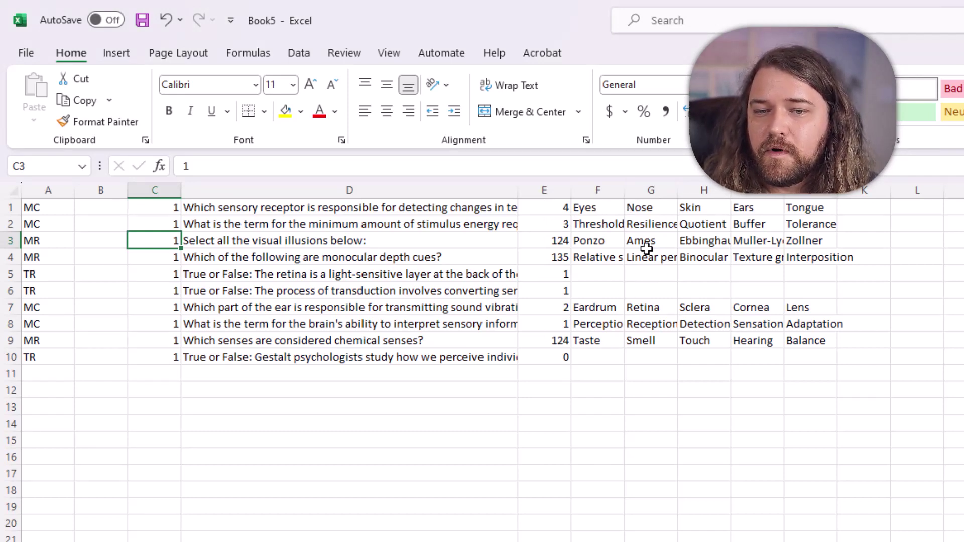
{"action": "left_click_drag", "start_coordinate": [660, 204], "coordinate": [653, 357]}
{"action": "left_click_drag", "start_coordinate": [691, 208], "coordinate": [702, 358]}
{"action": "left_click_drag", "start_coordinate": [747, 207], "coordinate": [755, 357]}
{"action": "left_click_drag", "start_coordinate": [803, 207], "coordinate": [811, 357]}
{"action": "left_click", "coordinate": [562, 209]}
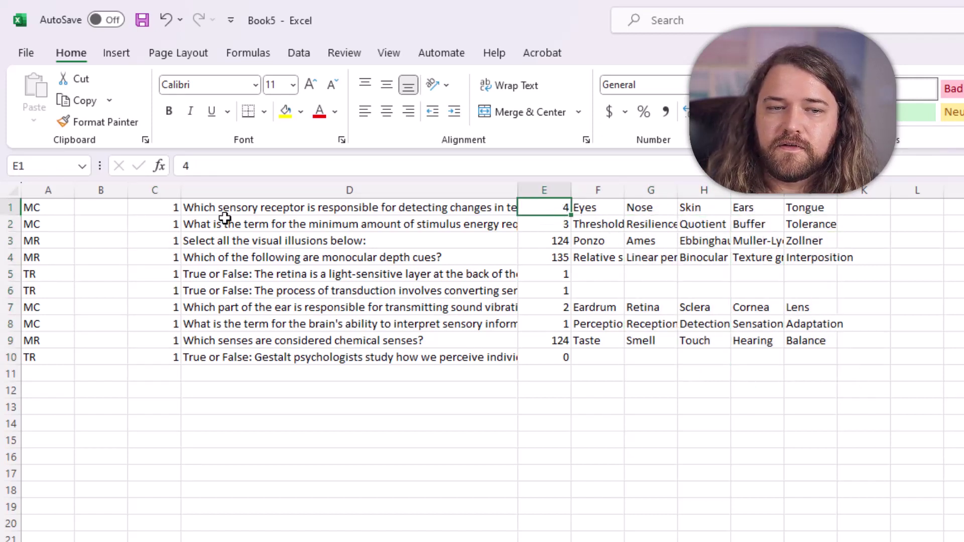
{"action": "left_click", "coordinate": [753, 209]}
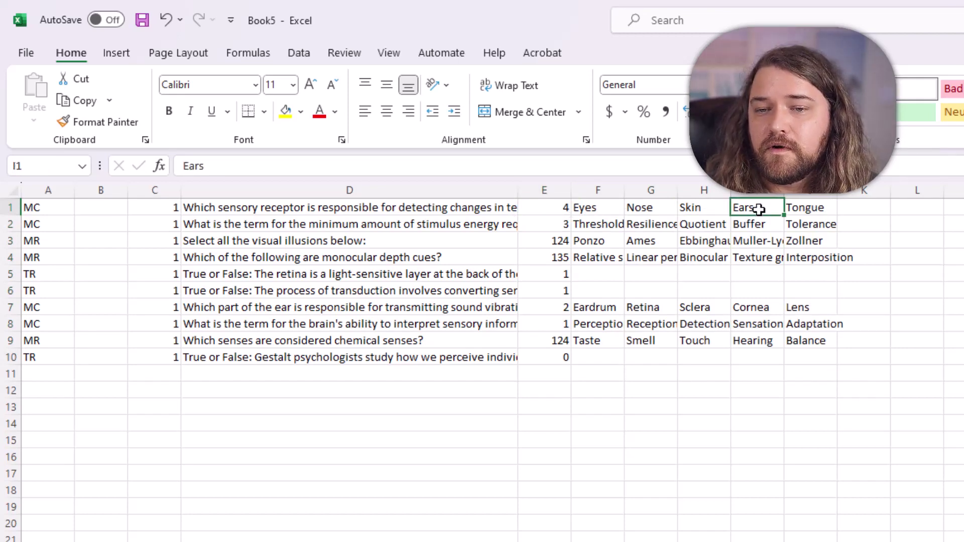
{"action": "left_click", "coordinate": [560, 226]}
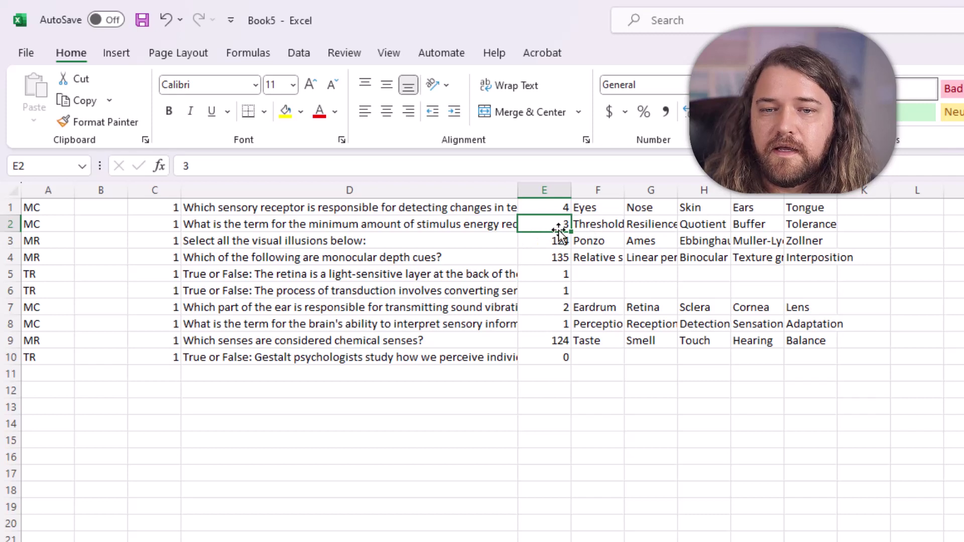
{"action": "left_click", "coordinate": [709, 226]}
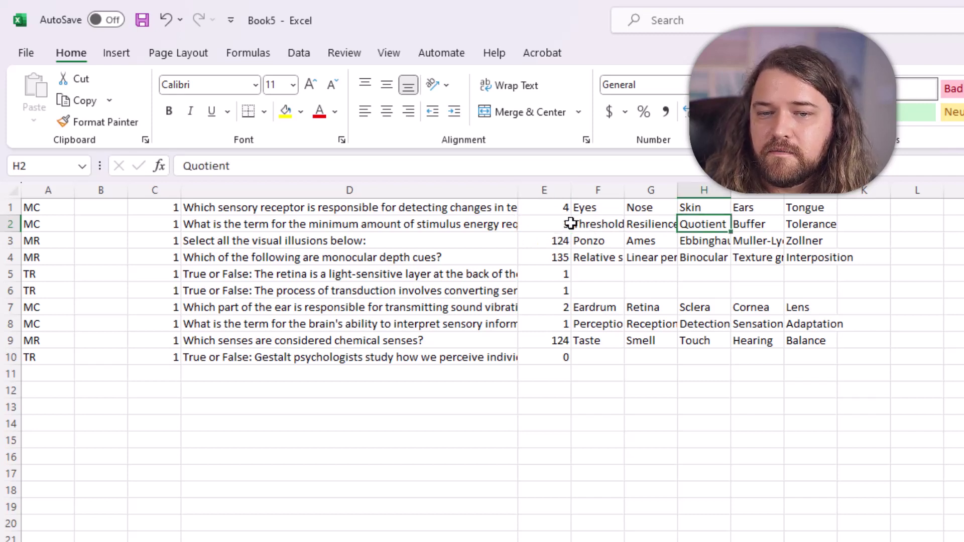
{"action": "left_click", "coordinate": [560, 242]}
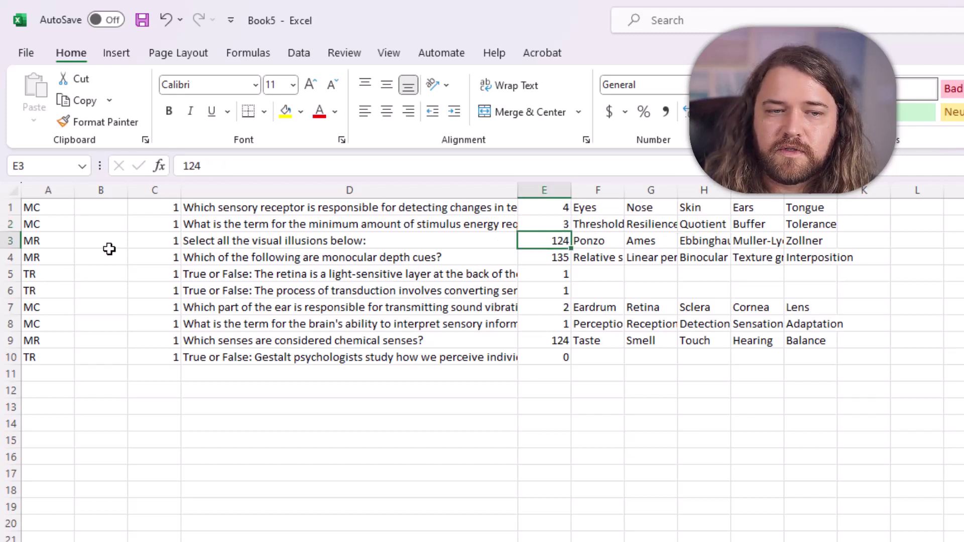
{"action": "left_click", "coordinate": [596, 241]}
{"action": "left_click", "coordinate": [634, 242]}
{"action": "left_click", "coordinate": [751, 242]}
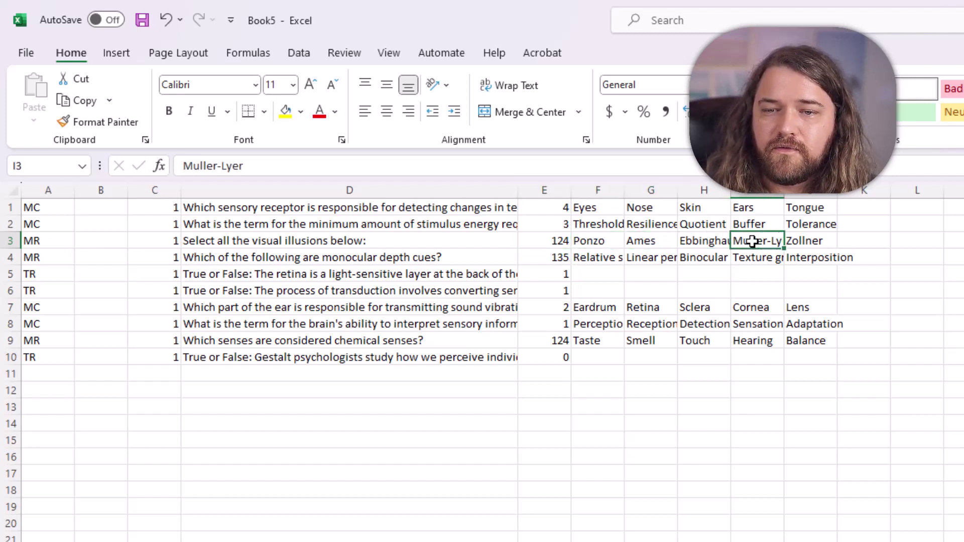
{"action": "left_click", "coordinate": [603, 259]}
{"action": "left_click", "coordinate": [713, 260]}
{"action": "left_click", "coordinate": [812, 260]}
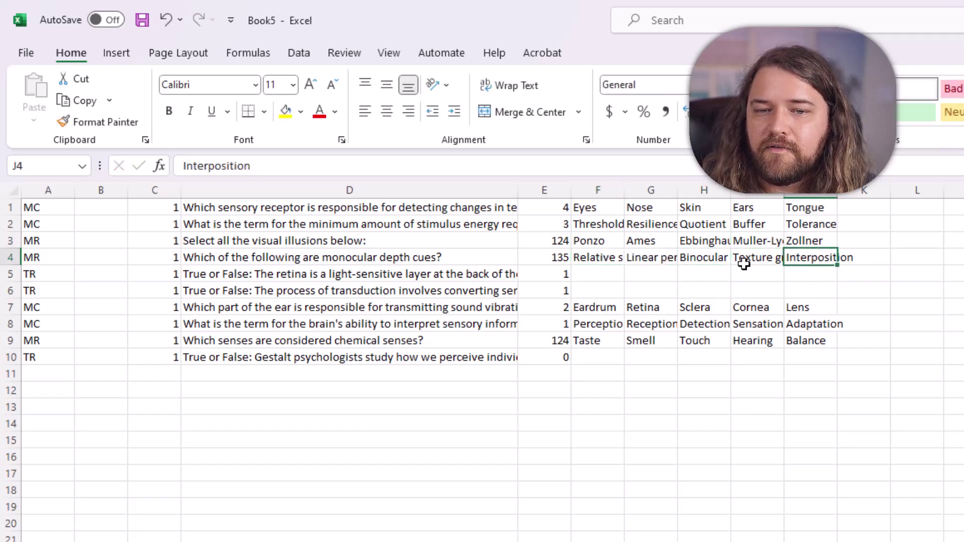
{"action": "left_click_drag", "start_coordinate": [555, 273], "coordinate": [548, 290]}
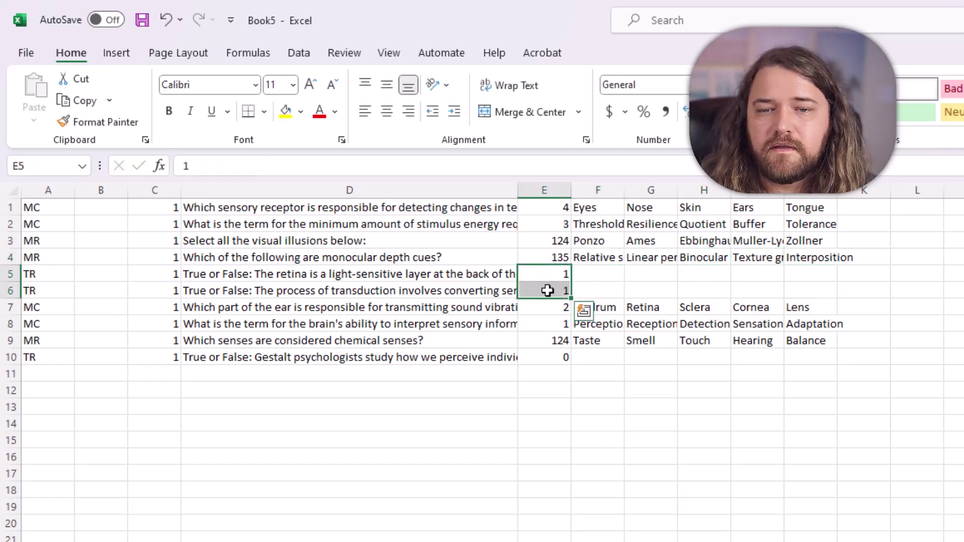
{"action": "left_click", "coordinate": [553, 362]}
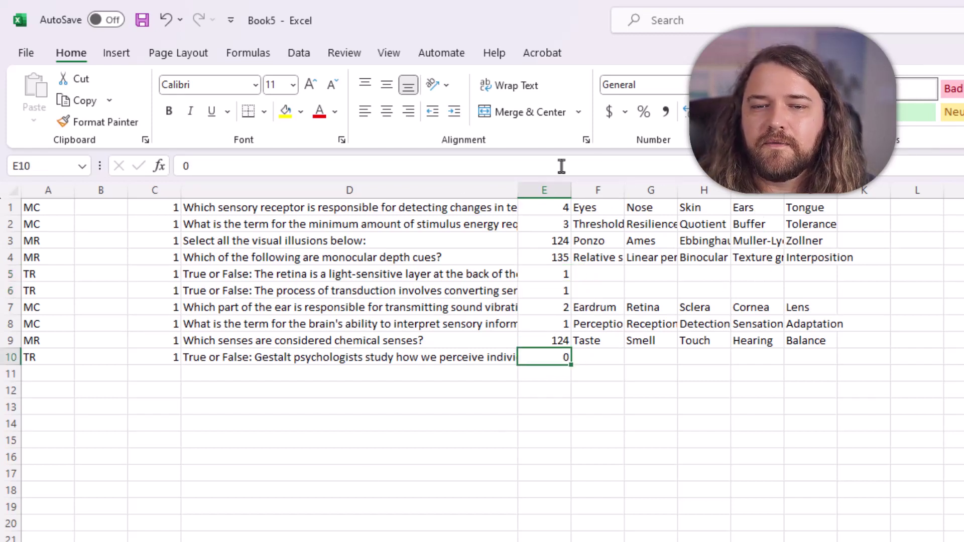
{"action": "left_click", "coordinate": [631, 378]}
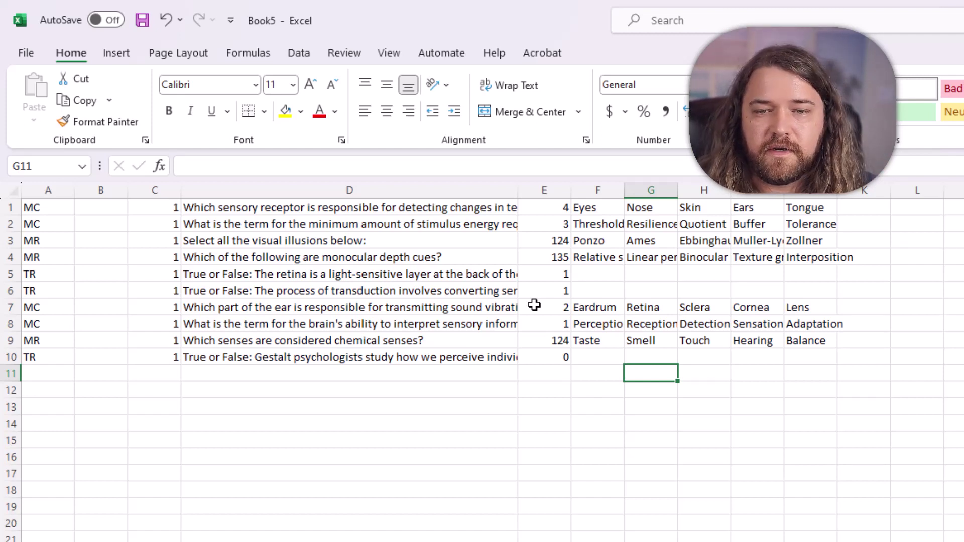
Save the workbook as Psych Quiz.csv in CSV (Comma delimited) format.
{"action": "left_click", "coordinate": [26, 53]}
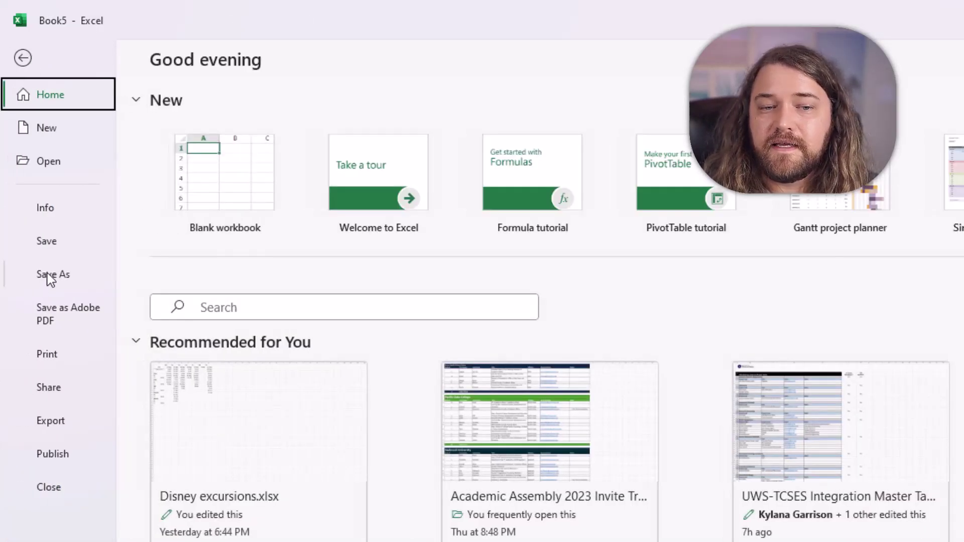
{"action": "left_click", "coordinate": [50, 276]}
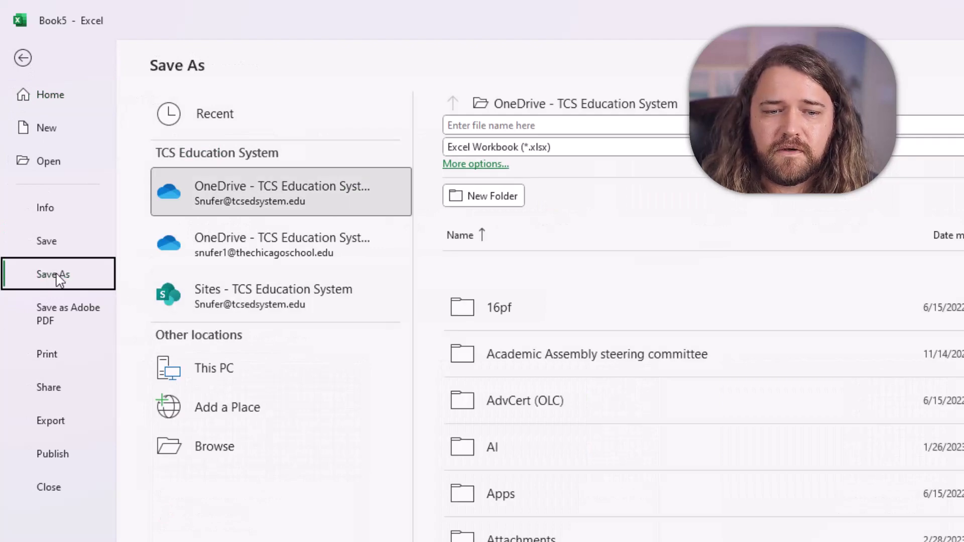
{"action": "left_click", "coordinate": [214, 446]}
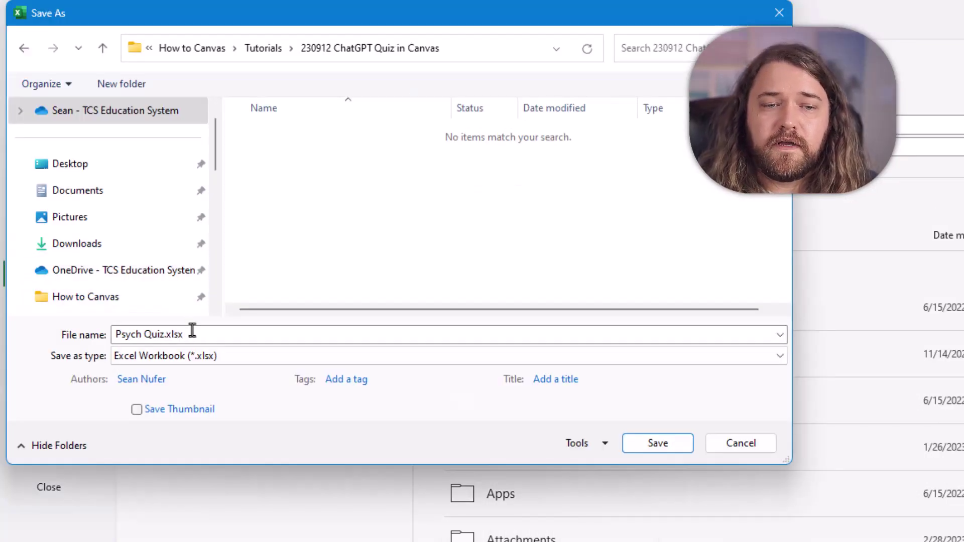
{"action": "left_click", "coordinate": [215, 352]}
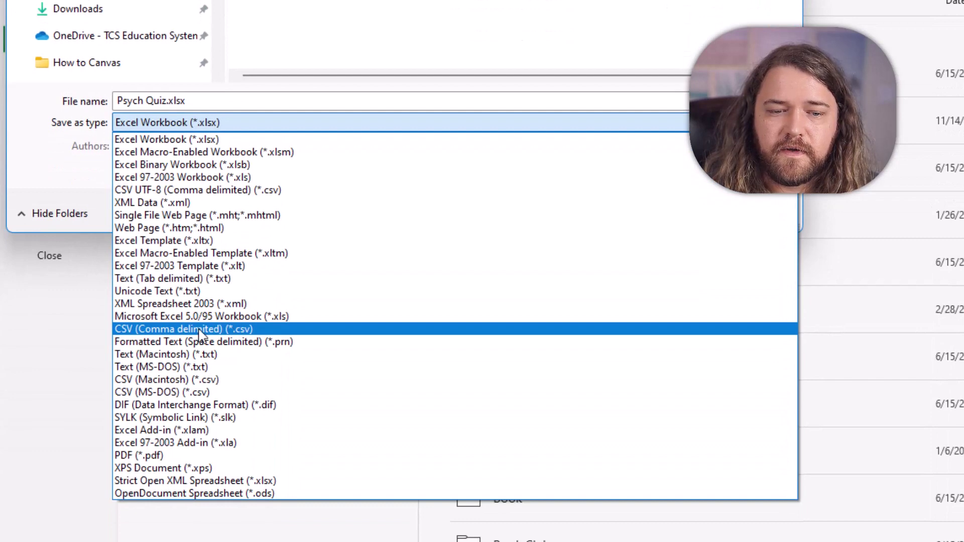
{"action": "left_click", "coordinate": [199, 329]}
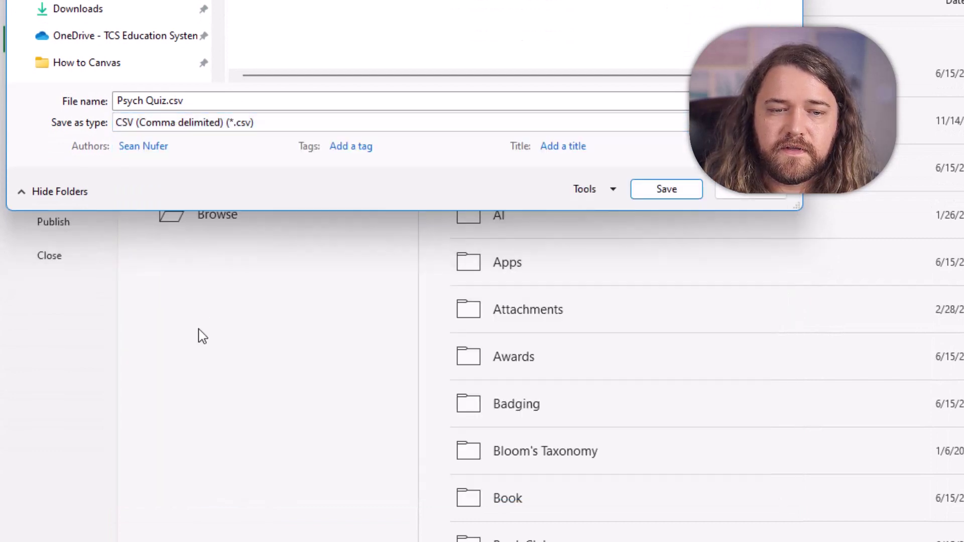
{"action": "left_click", "coordinate": [663, 194]}
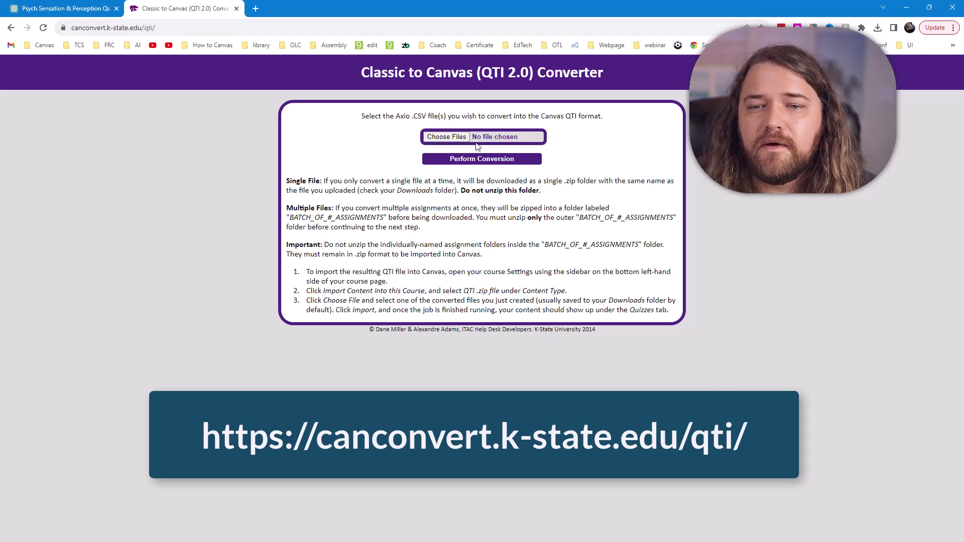
Load Psych Quiz.csv into the converter and run the conversion.
{"action": "left_click", "coordinate": [445, 140]}
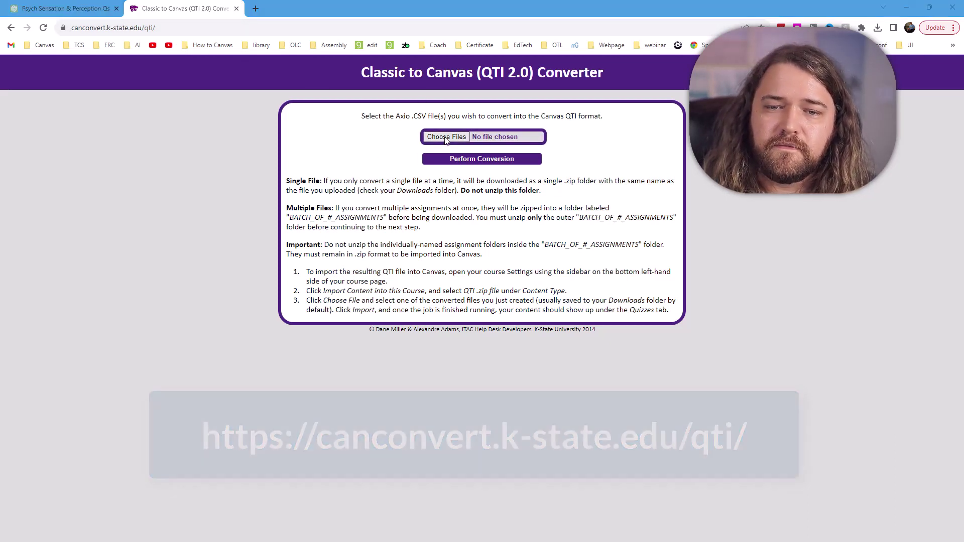
{"action": "left_click", "coordinate": [123, 88]}
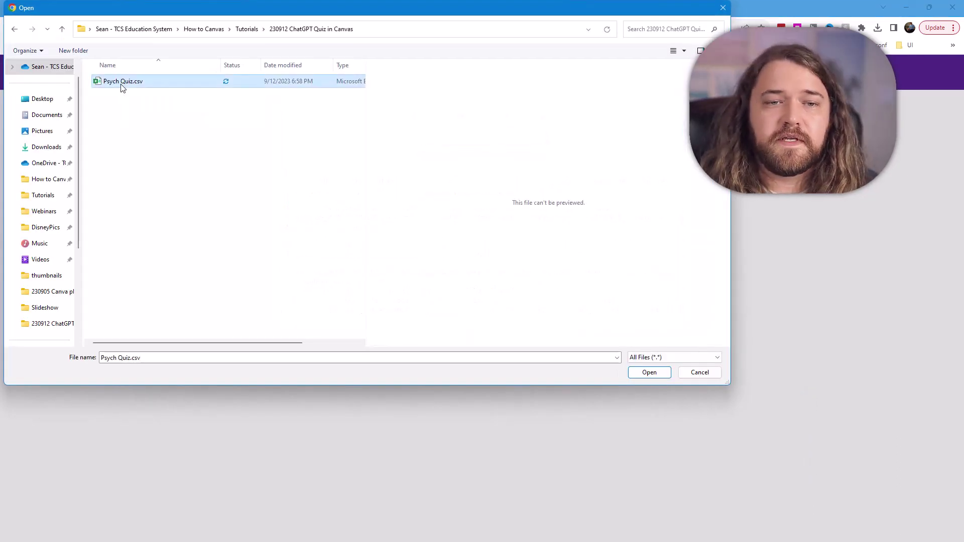
{"action": "left_click", "coordinate": [649, 372]}
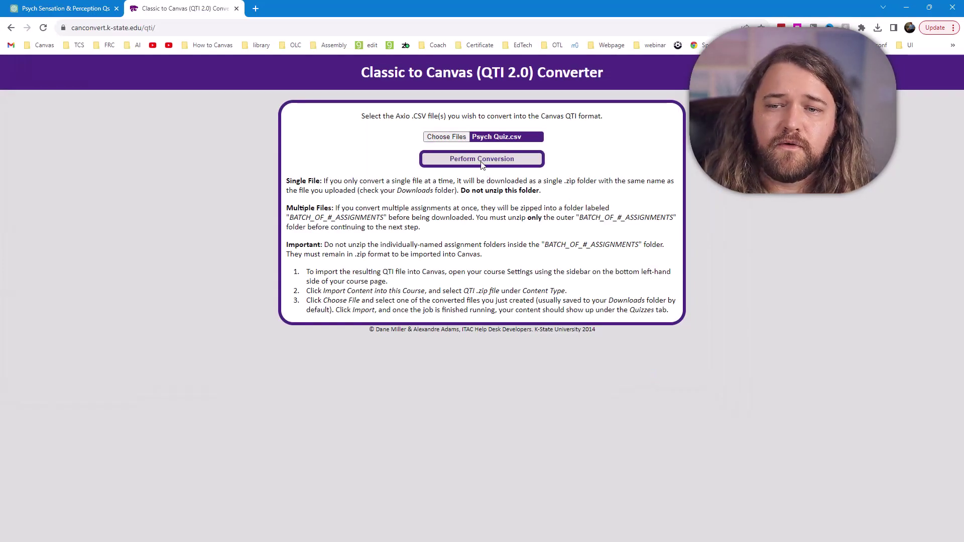
{"action": "left_click", "coordinate": [481, 161]}
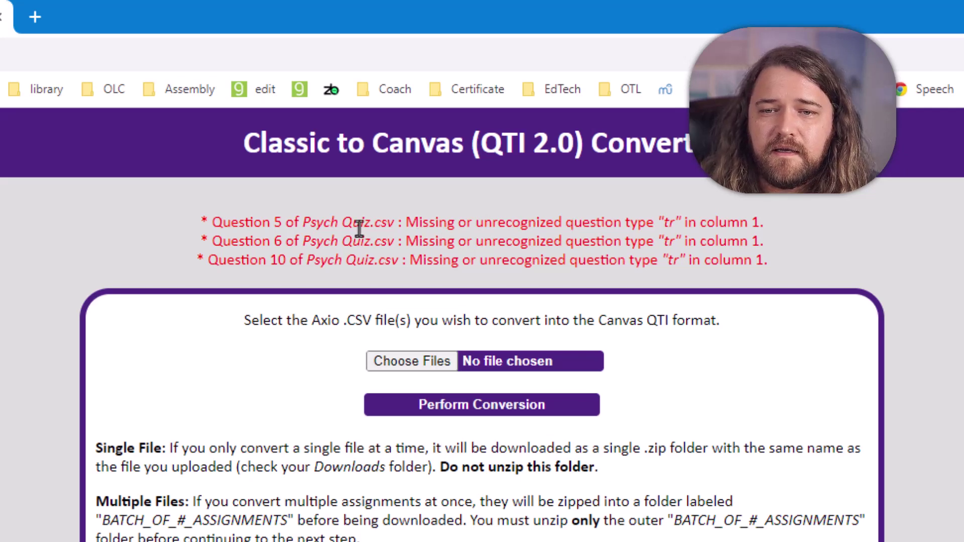
Highlight the errors showing questions 5, 6 and 10 have unrecognized type "tr".
{"action": "left_click_drag", "start_coordinate": [265, 224], "coordinate": [386, 258]}
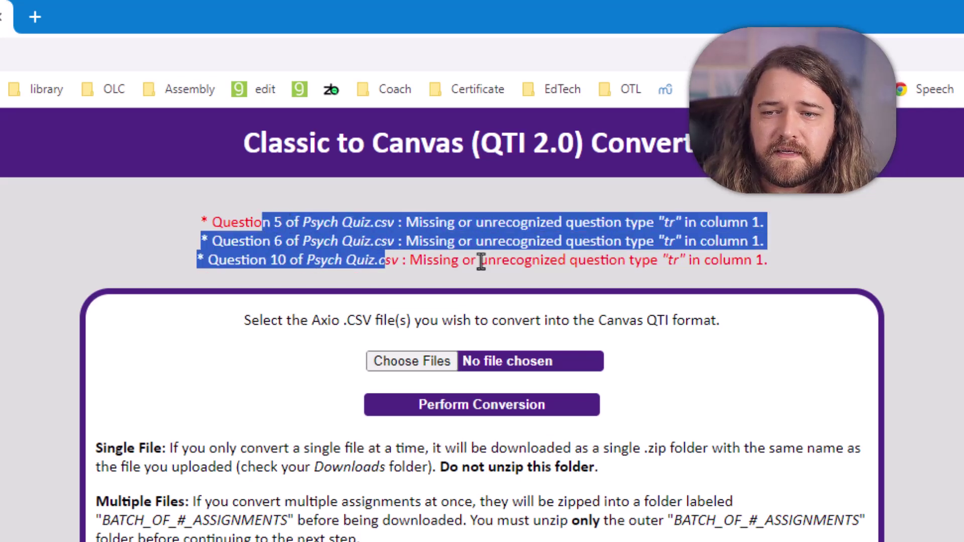
{"action": "left_click", "coordinate": [653, 231]}
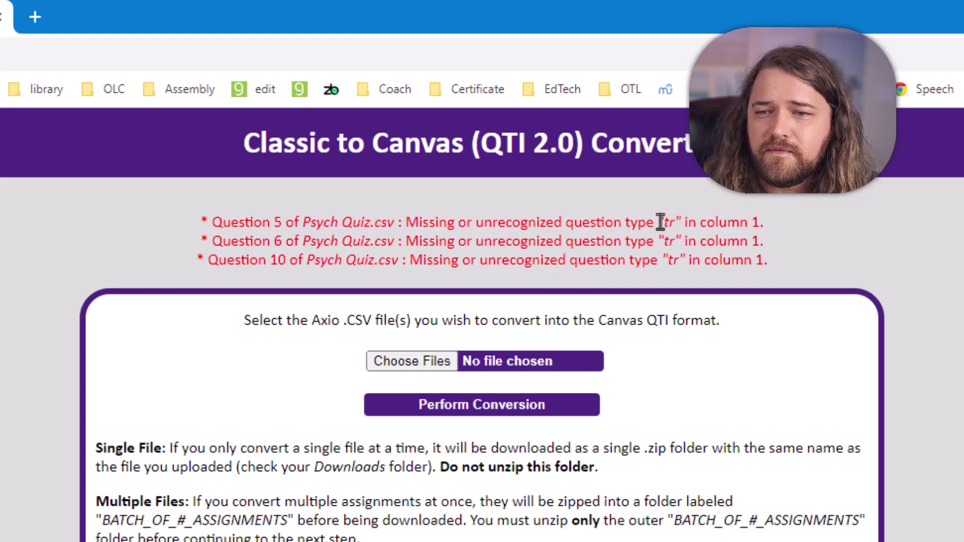
{"action": "left_click_drag", "start_coordinate": [661, 221], "coordinate": [669, 224]}
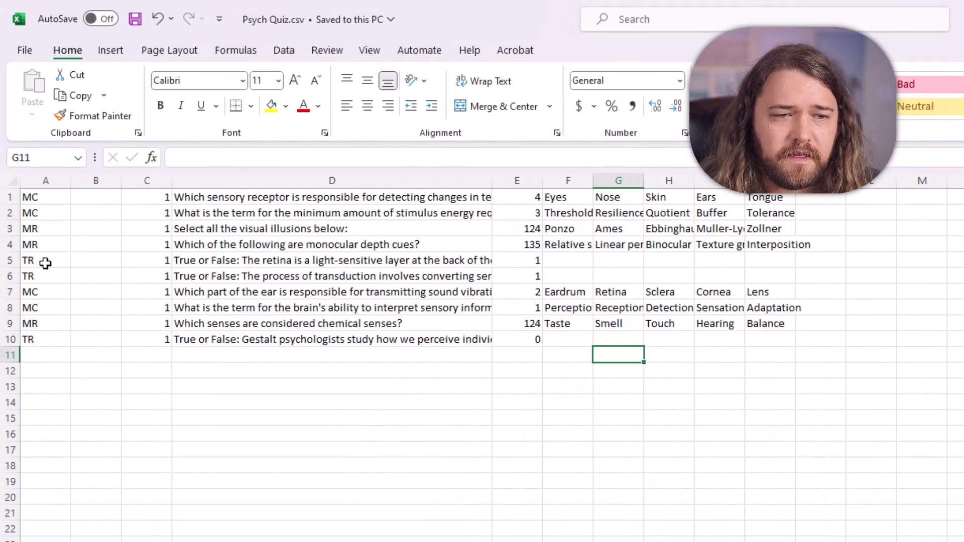
Change cells A5, A6 and A10 from TR to TF and save Psych Quiz.csv.
{"action": "left_click", "coordinate": [44, 263]}
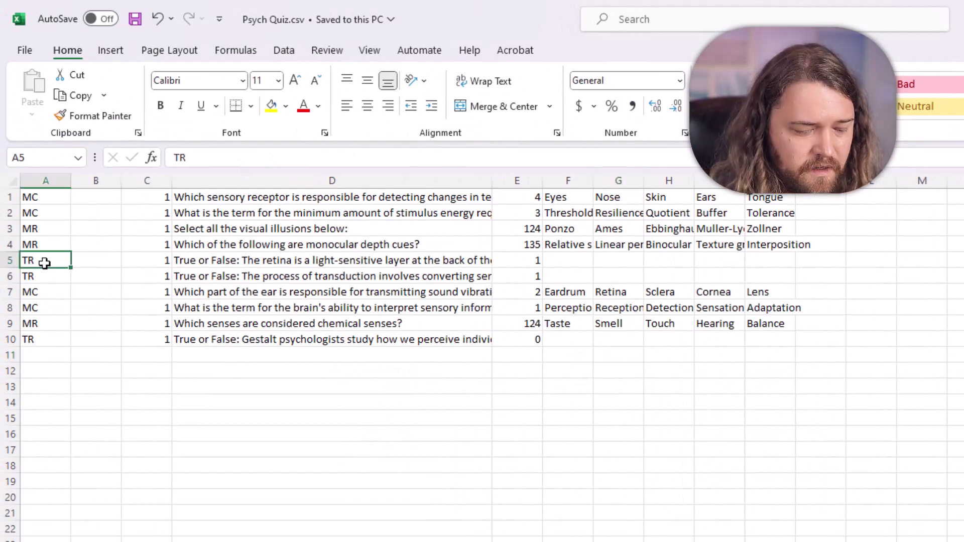
{"action": "type", "text": "TF"}
{"action": "key", "text": "Return"}
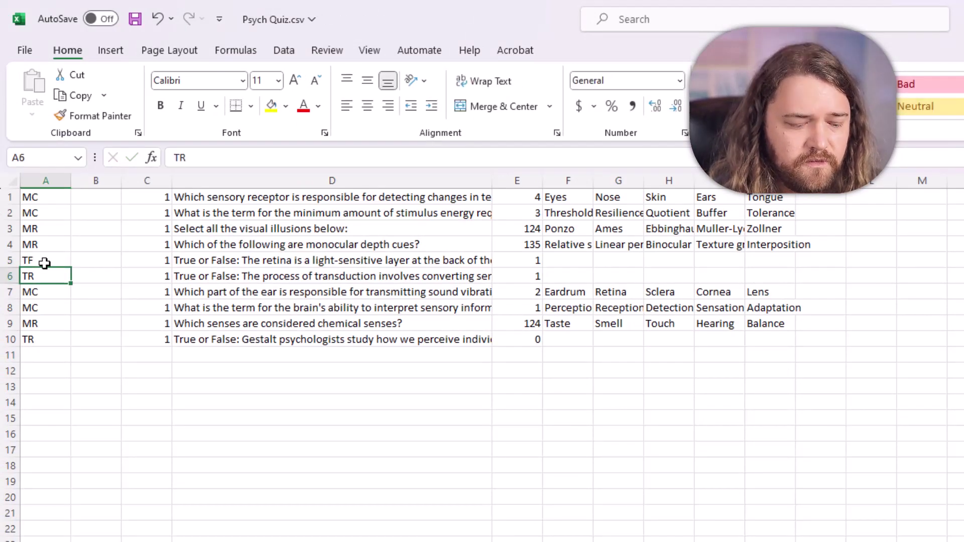
{"action": "type", "text": "TF"}
{"action": "key", "text": "Return"}
{"action": "key", "text": "Down"}
{"action": "key", "text": "Down"}
{"action": "key", "text": "Down"}
{"action": "key", "text": "Down"}
{"action": "key", "text": "Up"}
{"action": "type", "text": "TF"}
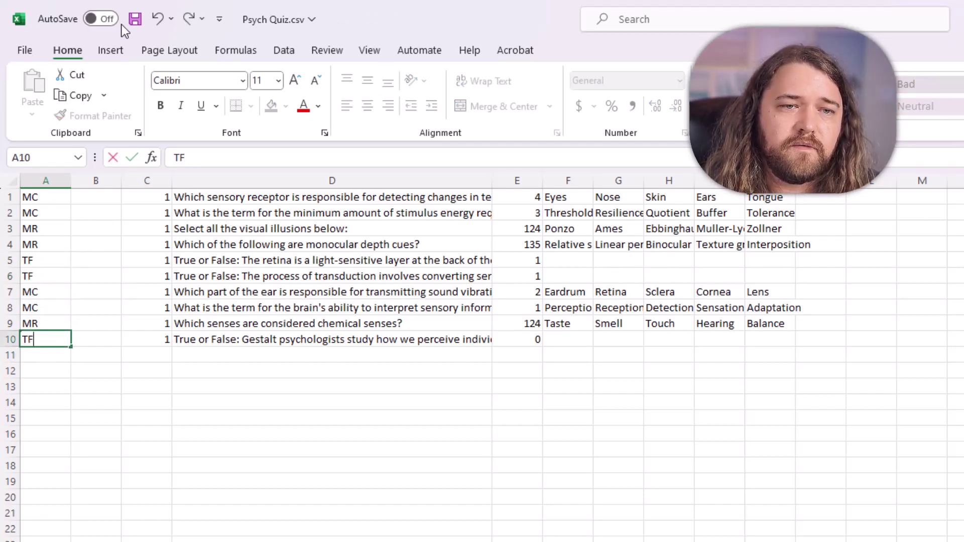
{"action": "left_click", "coordinate": [137, 19]}
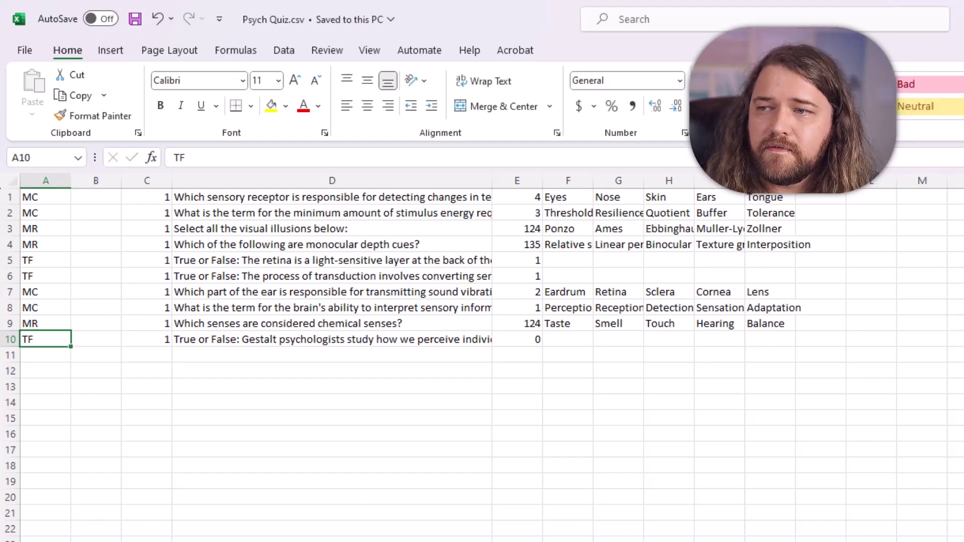
Reconvert the corrected Psych Quiz.csv to download its QTI zip.
{"action": "key", "text": "alt+Tab"}
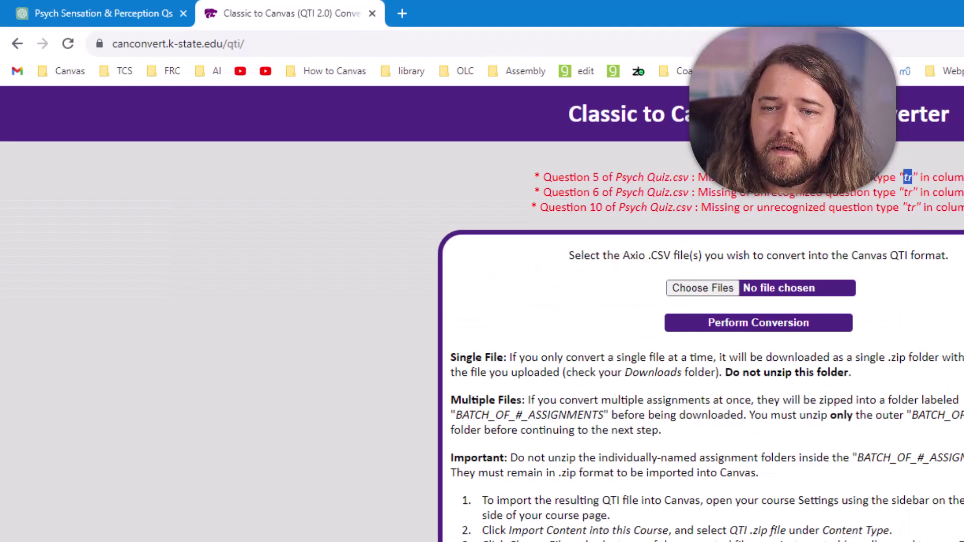
{"action": "left_click", "coordinate": [716, 287]}
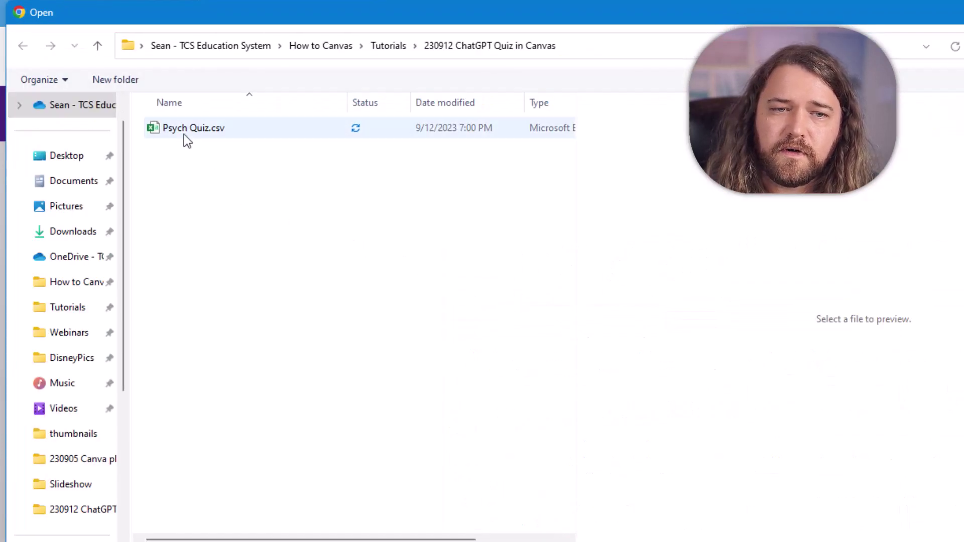
{"action": "double_click", "coordinate": [182, 129]}
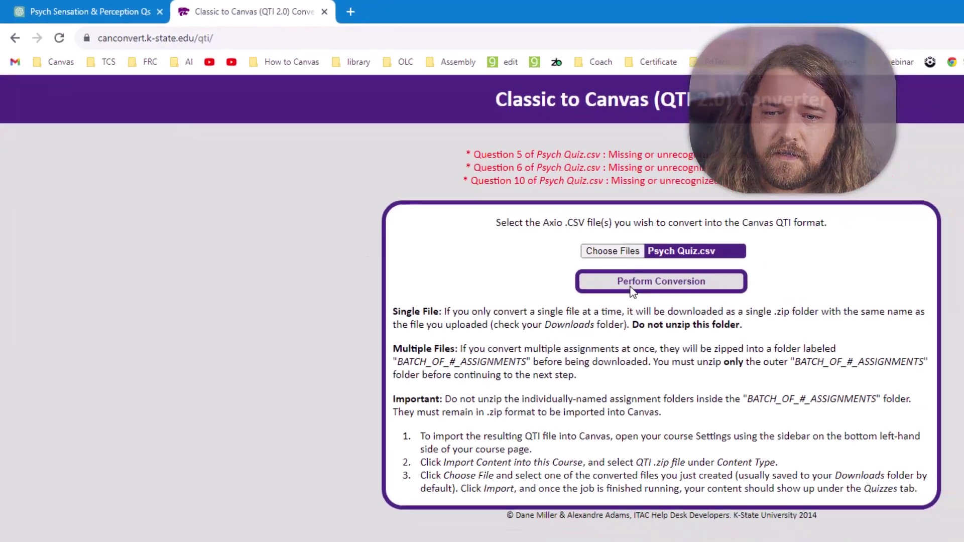
{"action": "left_click", "coordinate": [632, 281]}
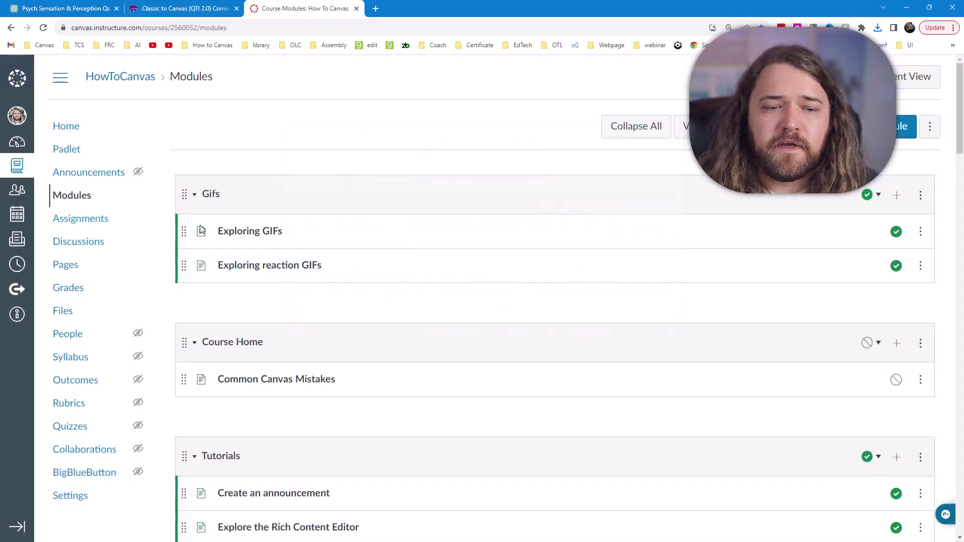
Start a course import of type QTI .zip file using Psych Quiz_1694559632.zip.
{"action": "left_click", "coordinate": [71, 496]}
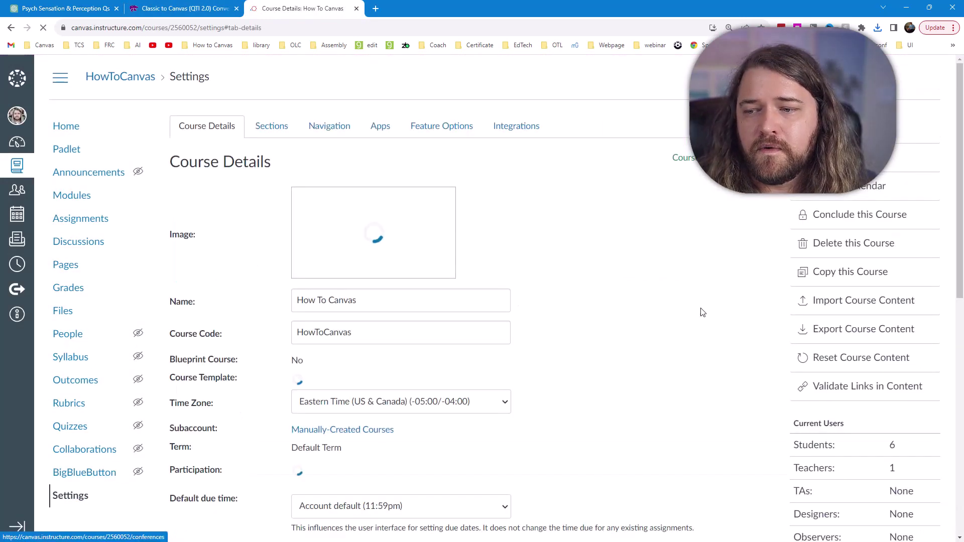
{"action": "left_click", "coordinate": [863, 301]}
{"action": "left_click", "coordinate": [381, 159]}
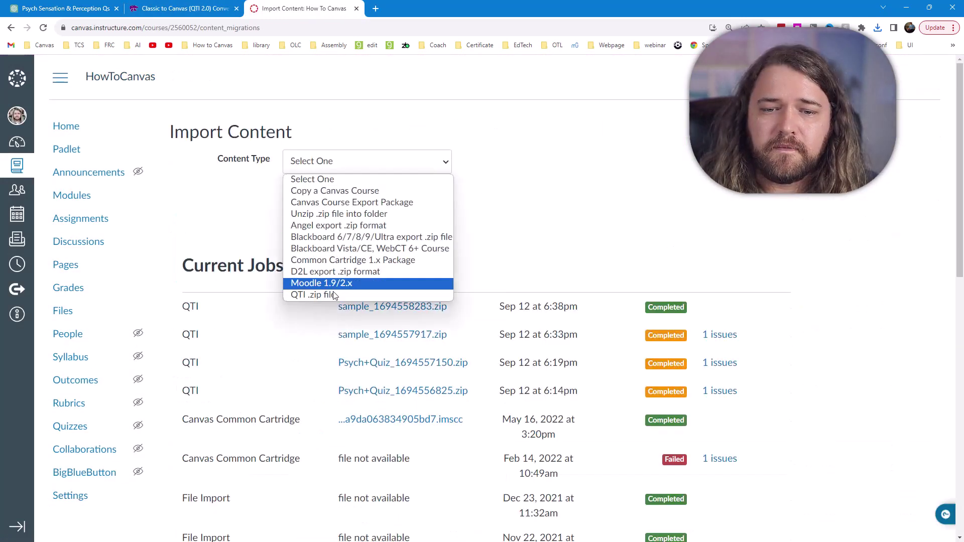
{"action": "left_click", "coordinate": [299, 295]}
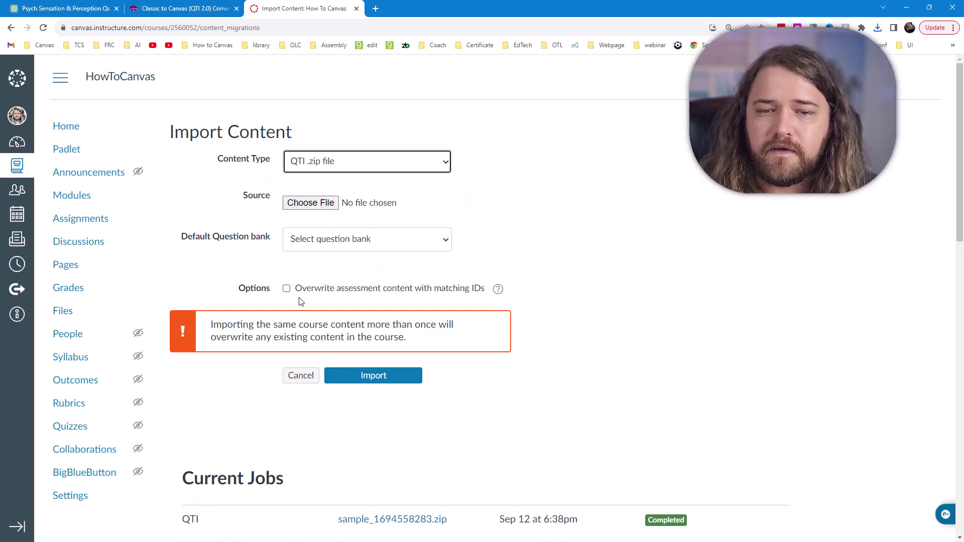
{"action": "left_click", "coordinate": [326, 209]}
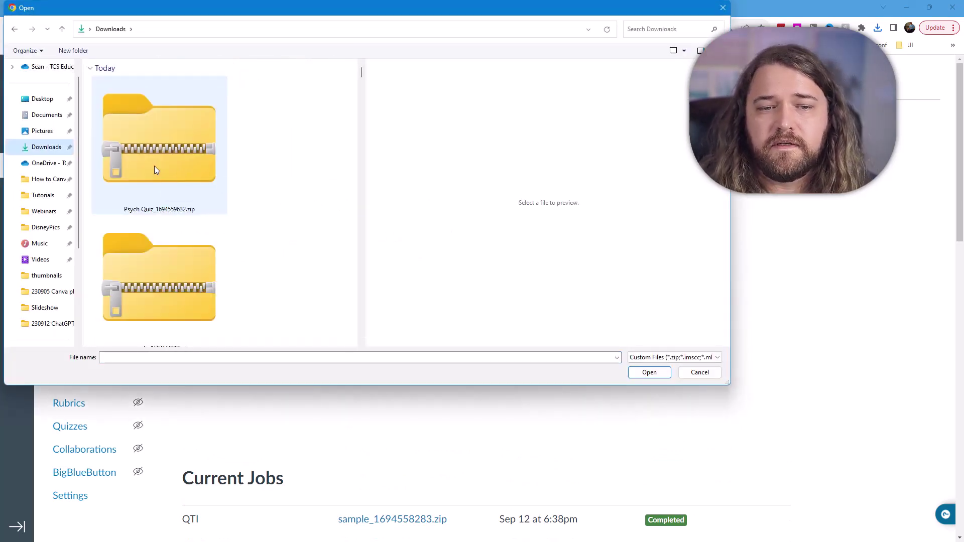
{"action": "double_click", "coordinate": [157, 148]}
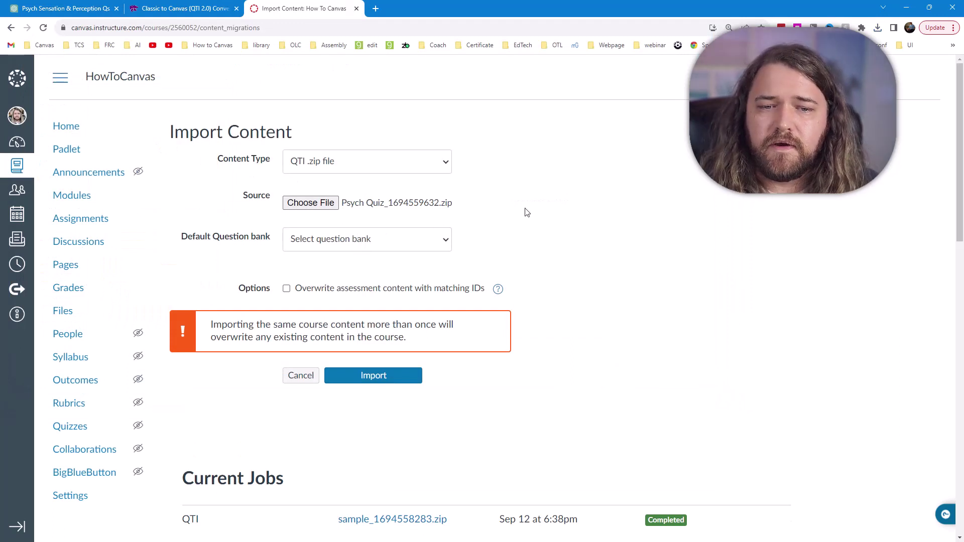
Create a new question bank named Psych Quiz and start the import.
{"action": "left_click", "coordinate": [449, 243]}
{"action": "left_click", "coordinate": [359, 272]}
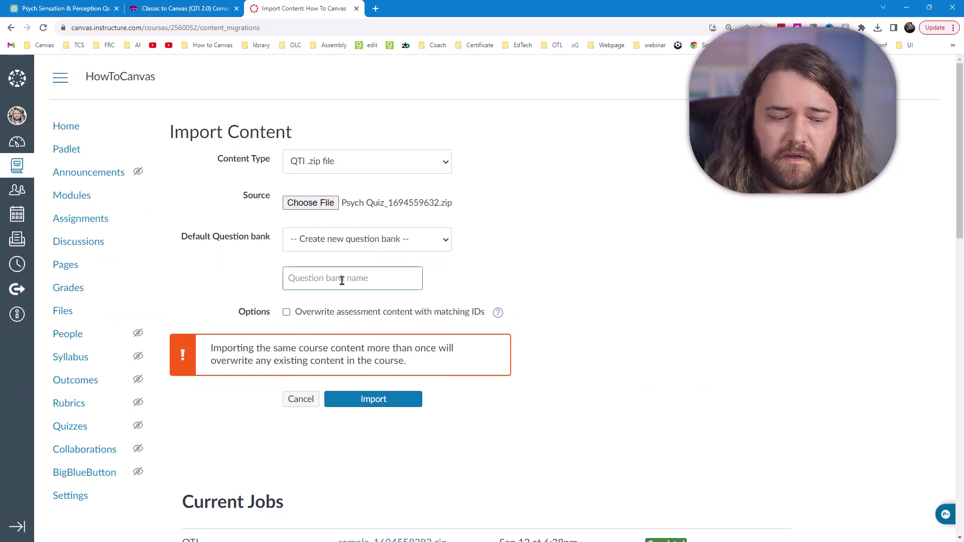
{"action": "type", "text": "Psych Quiz"}
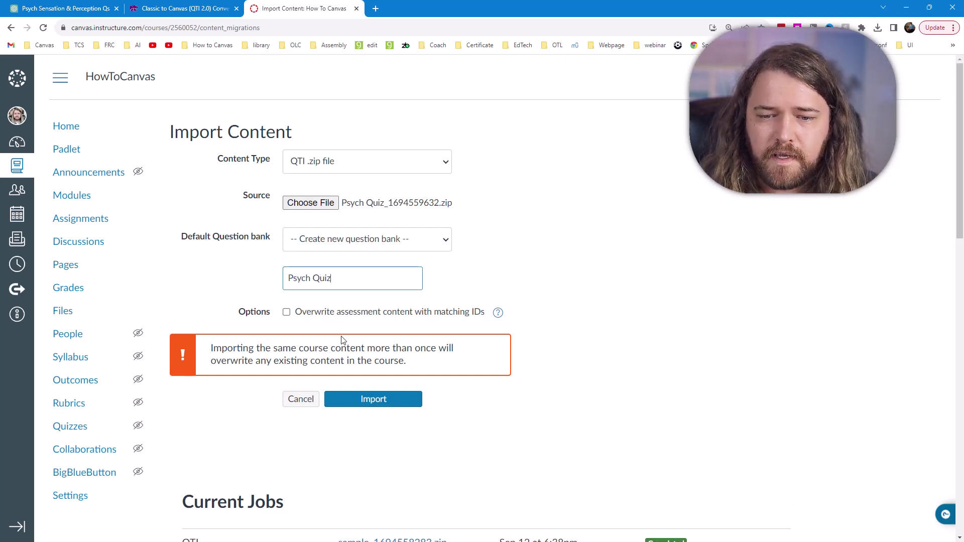
{"action": "left_click", "coordinate": [371, 400]}
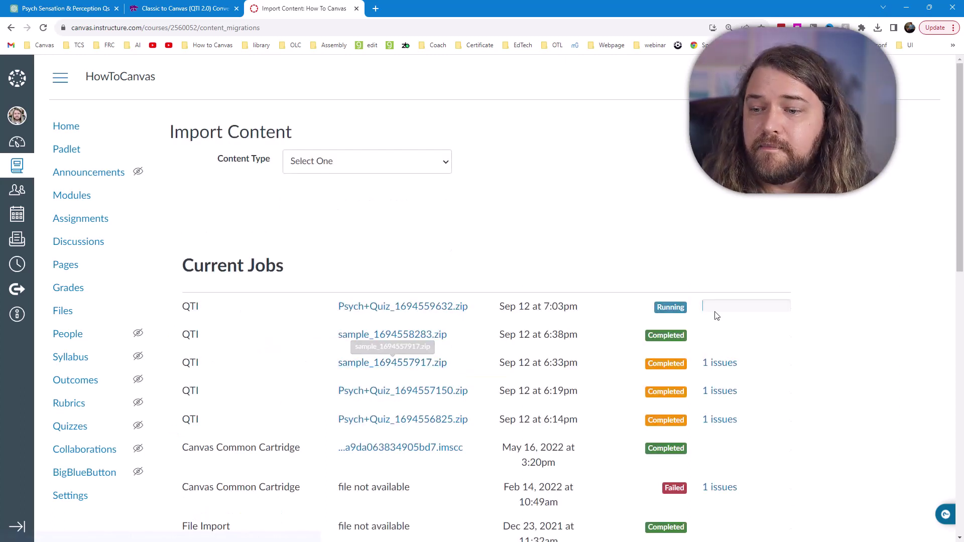
Open the imported Psych Quiz from the course's Quizzes and start a student preview.
{"action": "left_click", "coordinate": [71, 431]}
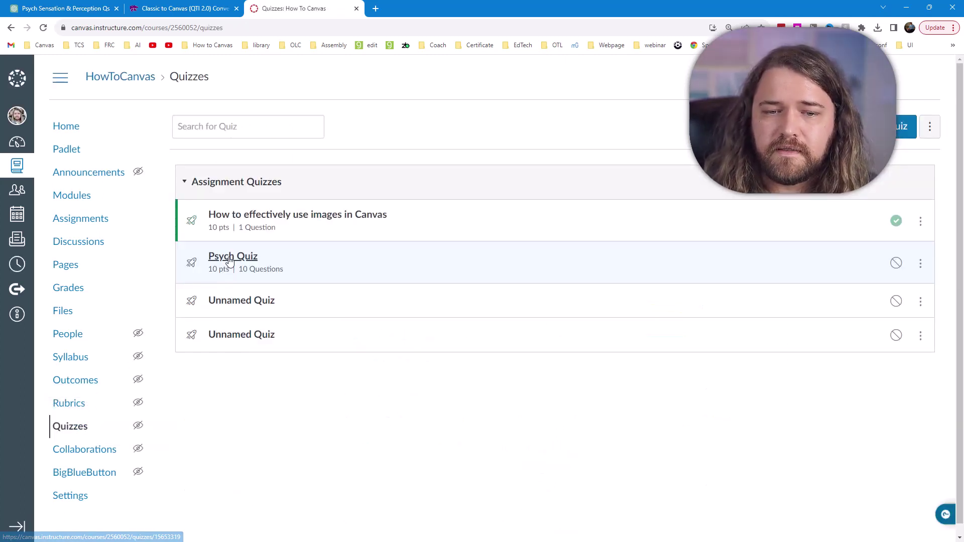
{"action": "left_click", "coordinate": [231, 257]}
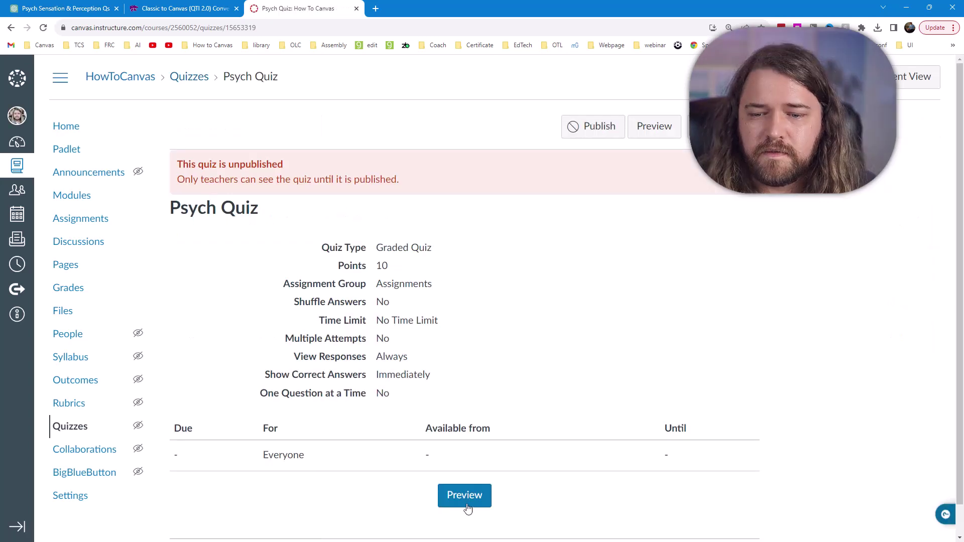
{"action": "left_click", "coordinate": [463, 497]}
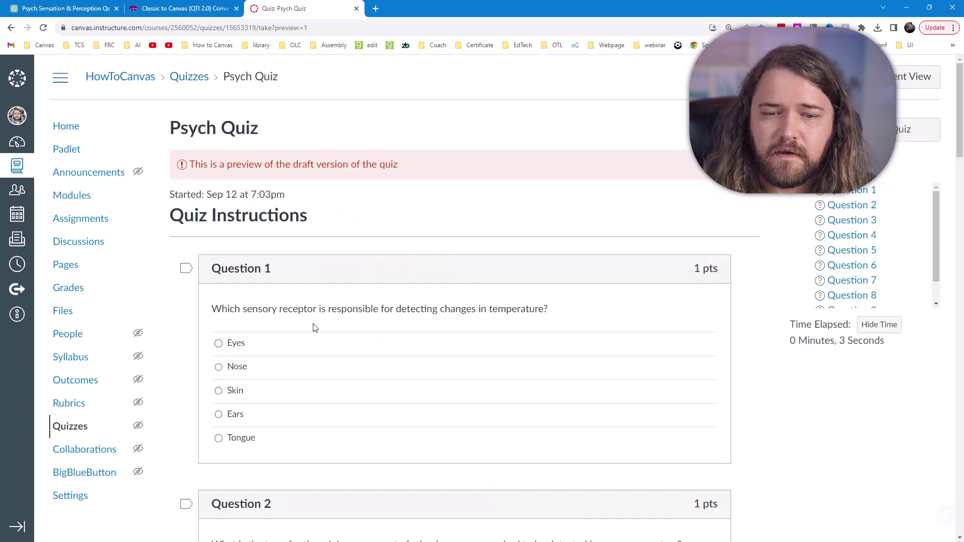
Scroll through the previewed questions, highlighting Question 1's answer choices.
{"action": "scroll", "coordinate": [309, 328], "scroll_direction": "down", "scroll_amount": 2}
{"action": "left_click_drag", "start_coordinate": [246, 225], "coordinate": [506, 226]}
{"action": "left_click_drag", "start_coordinate": [239, 260], "coordinate": [266, 359]}
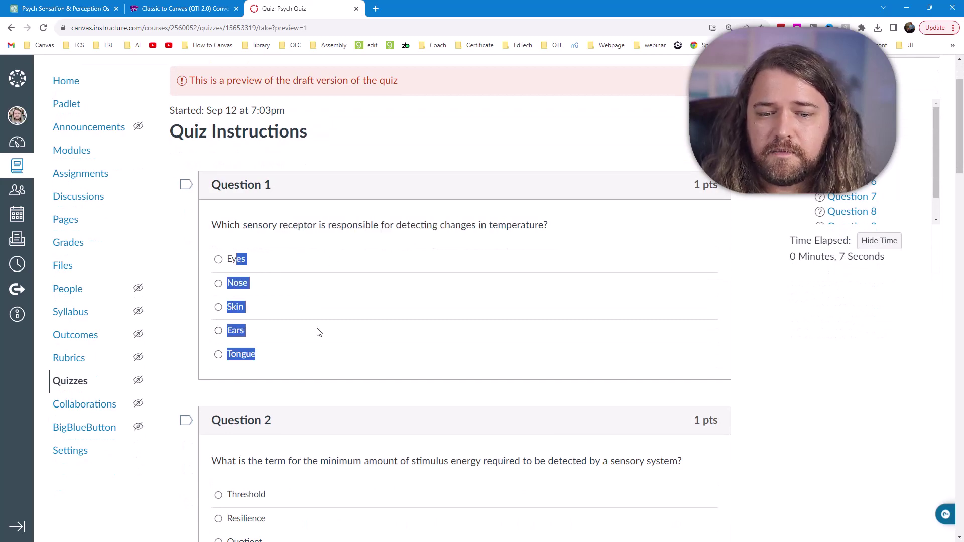
{"action": "scroll", "coordinate": [319, 333], "scroll_direction": "down", "scroll_amount": 18}
{"action": "scroll", "coordinate": [582, 240], "scroll_direction": "up", "scroll_amount": 10}
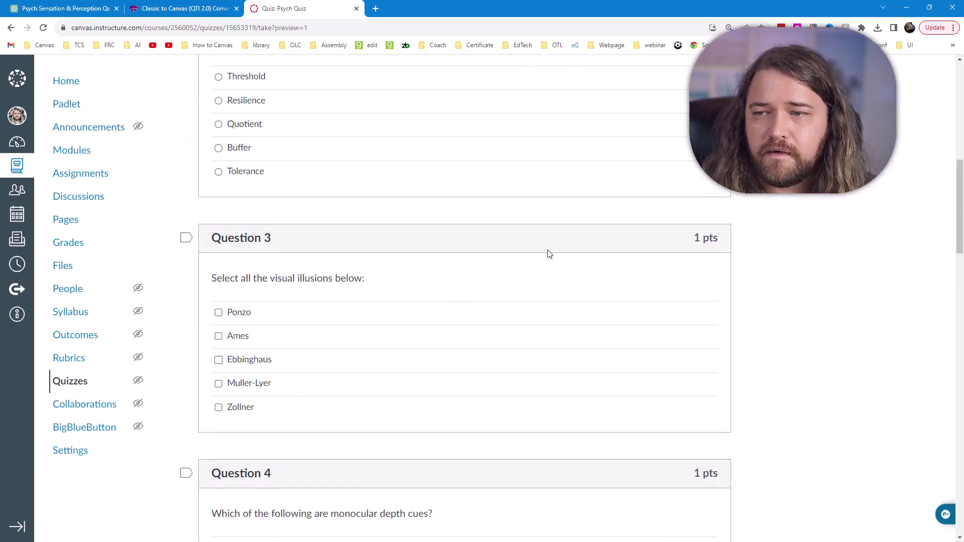
{"action": "scroll", "coordinate": [582, 240], "scroll_direction": "up", "scroll_amount": 10}
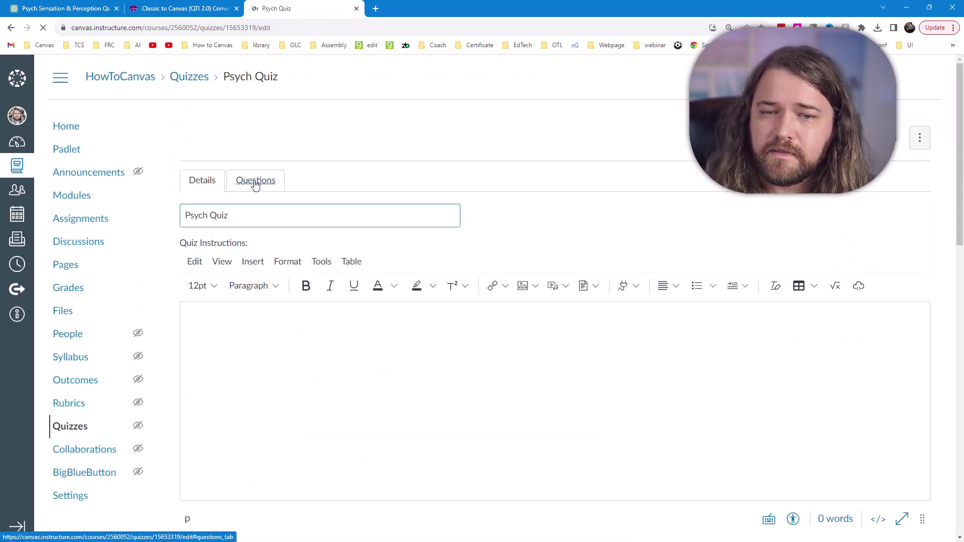
Show the Psych Quiz question list and review Question 1's imported answers.
{"action": "left_click", "coordinate": [255, 181]}
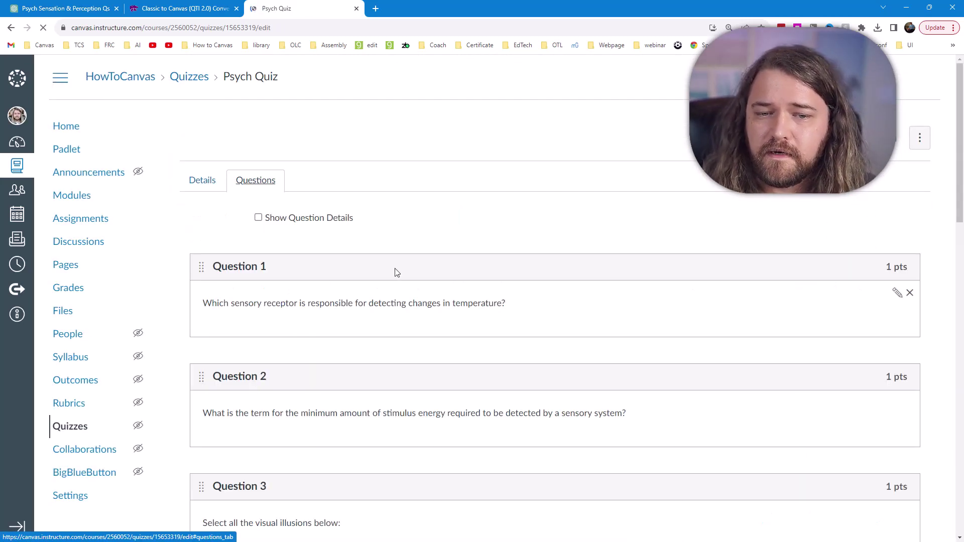
{"action": "left_click", "coordinate": [897, 293]}
{"action": "left_click_drag", "start_coordinate": [280, 302], "coordinate": [510, 307]}
{"action": "scroll", "coordinate": [464, 323], "scroll_direction": "down", "scroll_amount": 8}
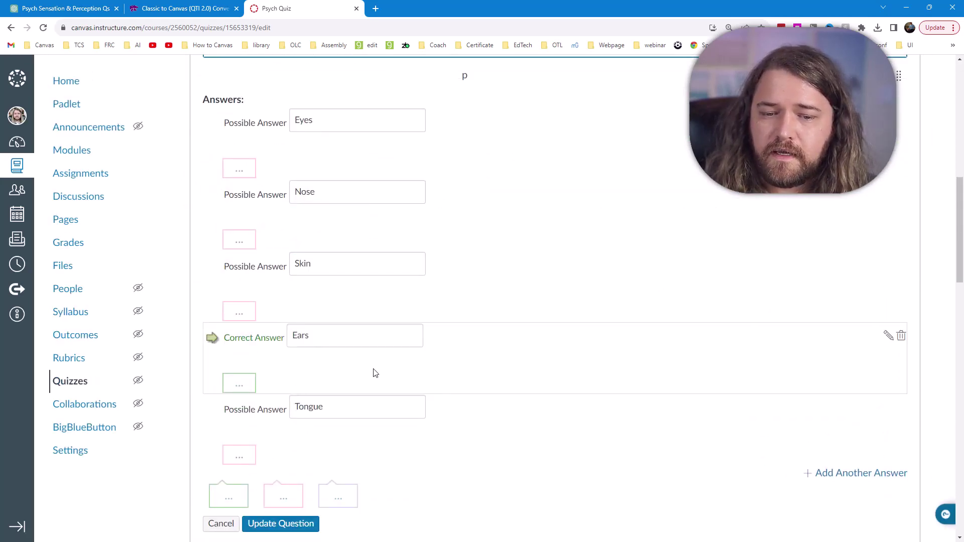
{"action": "scroll", "coordinate": [430, 402], "scroll_direction": "down", "scroll_amount": 5}
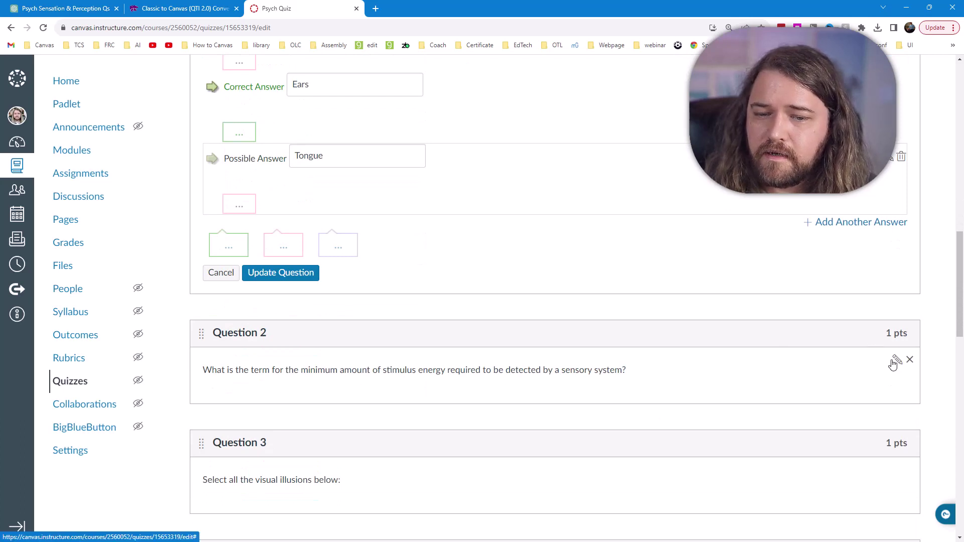
Open Questions 2 and 3 for editing and check their answers.
{"action": "left_click", "coordinate": [897, 360]}
{"action": "scroll", "coordinate": [484, 381], "scroll_direction": "down", "scroll_amount": 4}
{"action": "scroll", "coordinate": [486, 381], "scroll_direction": "down", "scroll_amount": 3}
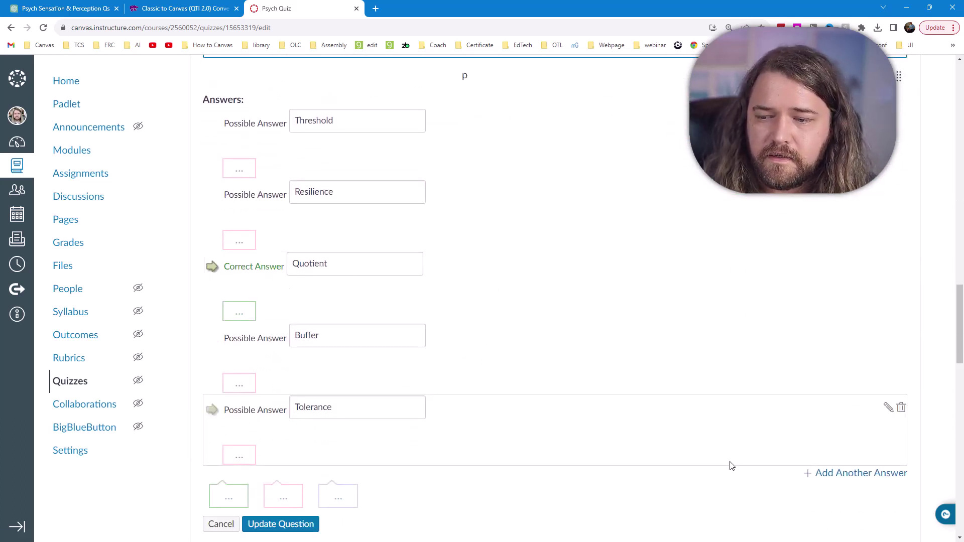
{"action": "scroll", "coordinate": [731, 462], "scroll_direction": "down", "scroll_amount": 5}
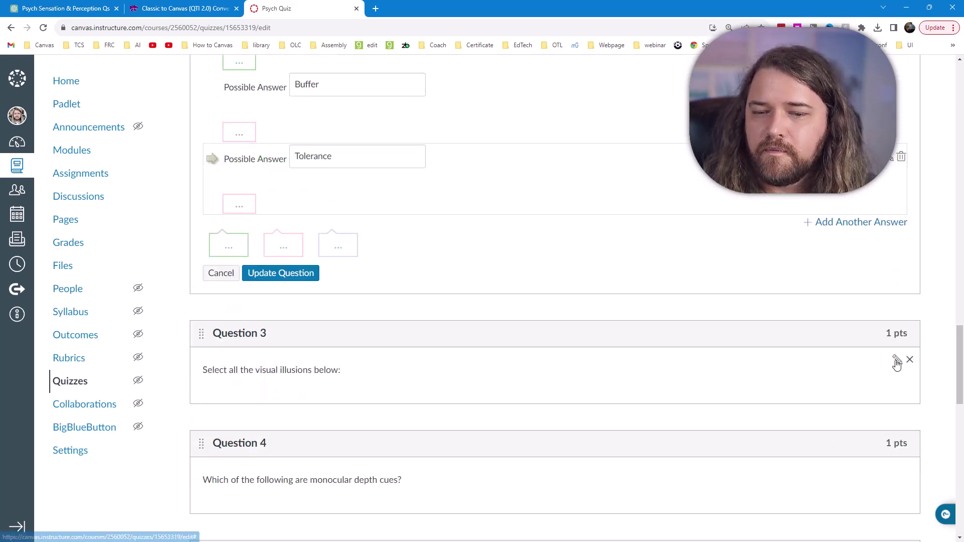
{"action": "left_click", "coordinate": [897, 361]}
{"action": "scroll", "coordinate": [419, 433], "scroll_direction": "down", "scroll_amount": 5}
{"action": "scroll", "coordinate": [927, 272], "scroll_direction": "up", "scroll_amount": 20}
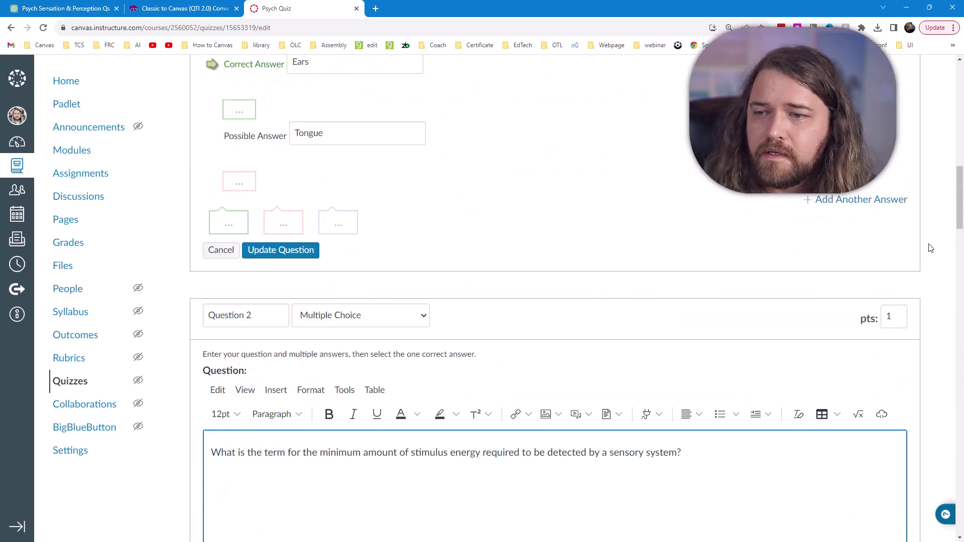
Save and publish the Psych Quiz from its Details tab.
{"action": "left_click", "coordinate": [202, 180]}
{"action": "scroll", "coordinate": [723, 295], "scroll_direction": "down", "scroll_amount": 15}
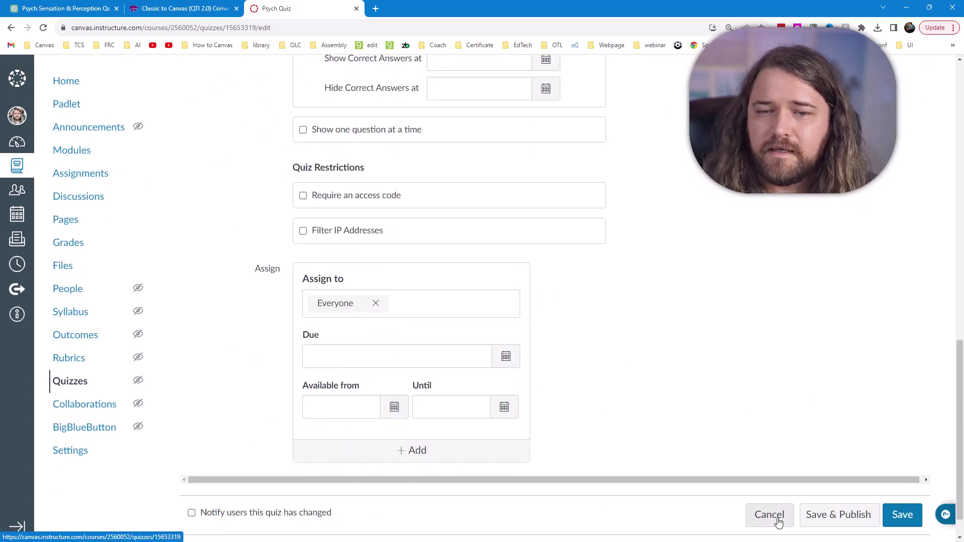
{"action": "left_click", "coordinate": [871, 522]}
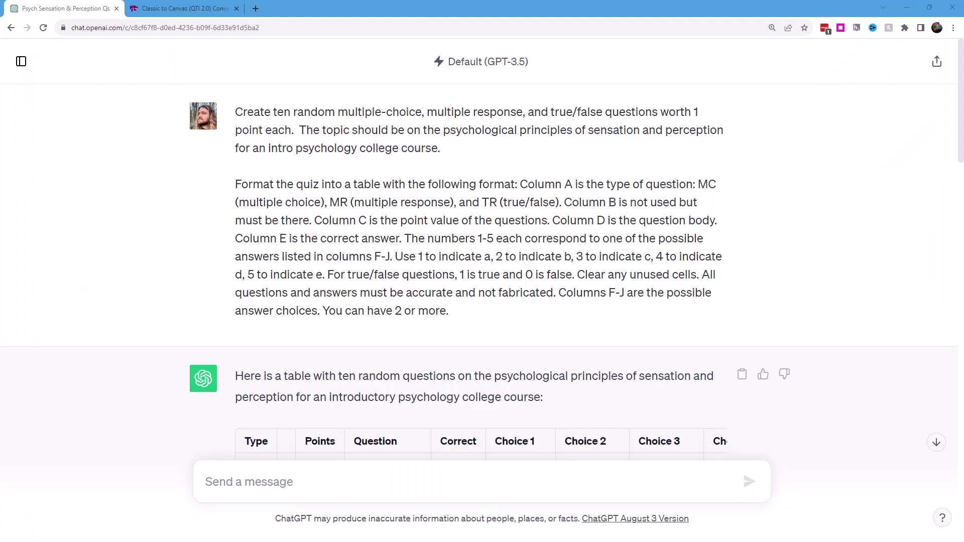
{"action": "scroll", "coordinate": [221, 249], "scroll_direction": "down", "scroll_amount": 5}
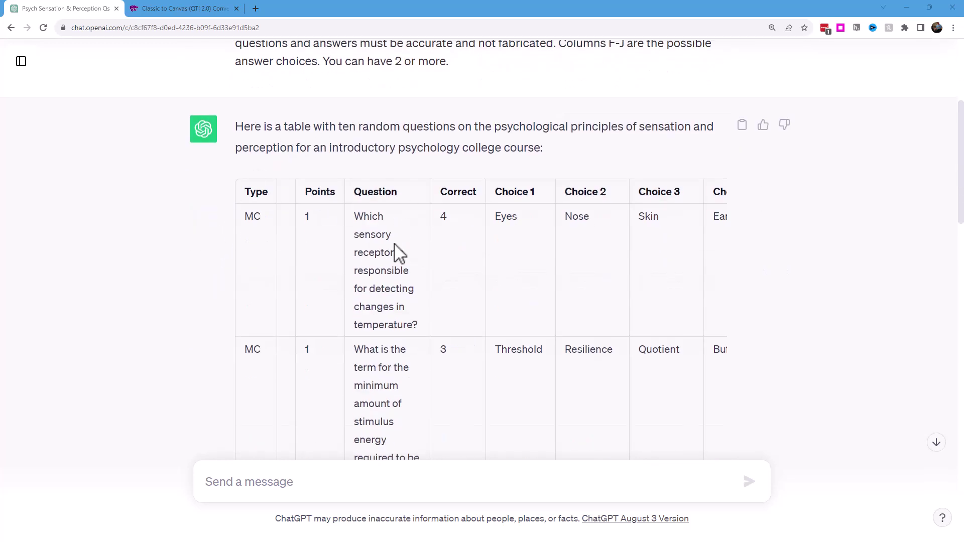
{"action": "scroll", "coordinate": [469, 211], "scroll_direction": "up", "scroll_amount": 5}
{"action": "left_click_drag", "start_coordinate": [482, 202], "coordinate": [496, 206]}
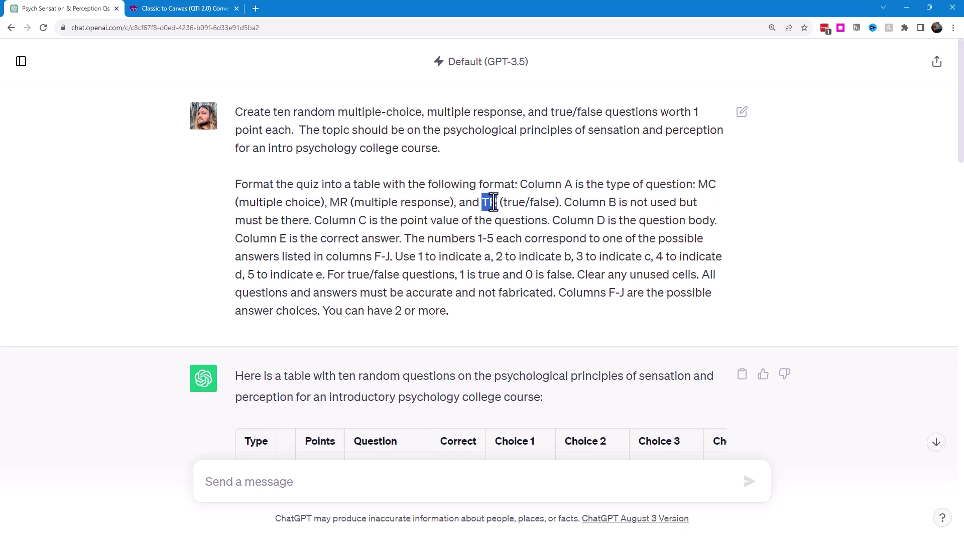
{"action": "scroll", "coordinate": [489, 258], "scroll_direction": "down", "scroll_amount": 15}
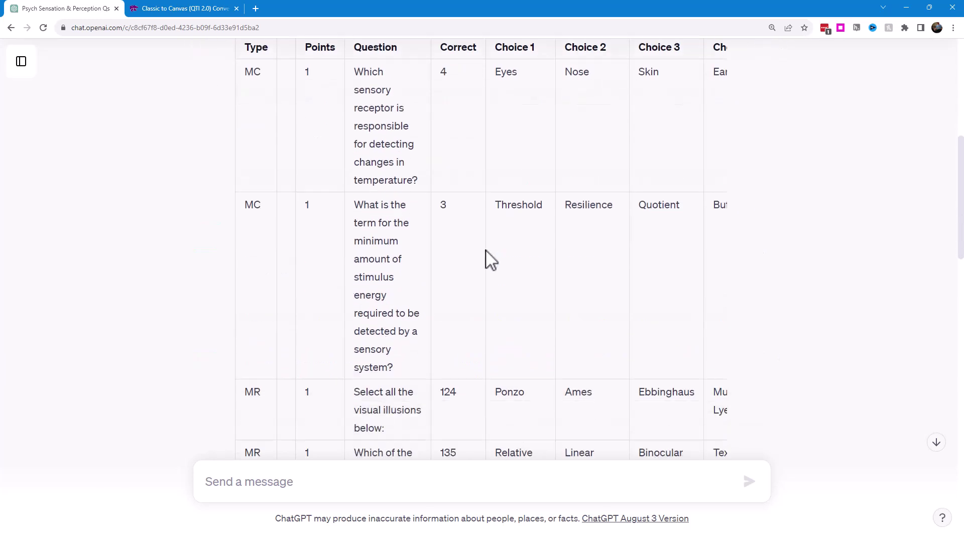
{"action": "scroll", "coordinate": [479, 261], "scroll_direction": "down", "scroll_amount": 10}
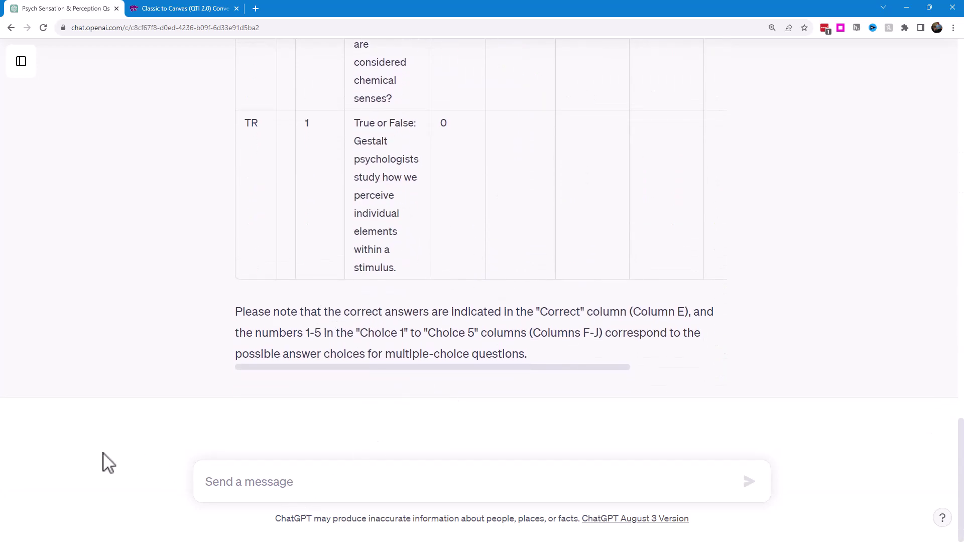
Draft a follow-up asking ChatGPT to explain each question's correct answer.
{"action": "left_click", "coordinate": [243, 481]}
{"action": "type", "text": "Can you provide an explanation of the correct answers for each question if the students get the question wr"}
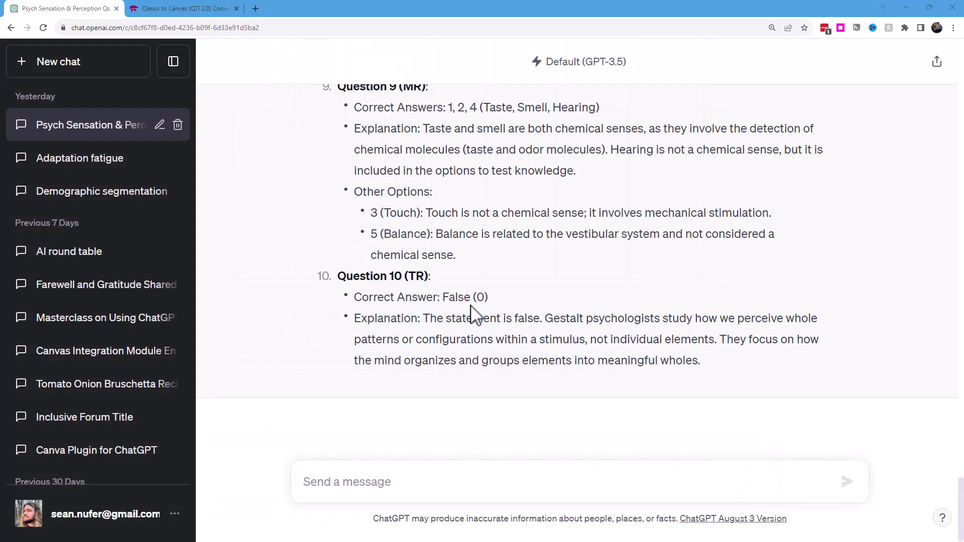
{"action": "scroll", "coordinate": [472, 314], "scroll_direction": "up", "scroll_amount": 10}
{"action": "scroll", "coordinate": [467, 294], "scroll_direction": "up", "scroll_amount": 3}
{"action": "scroll", "coordinate": [466, 293], "scroll_direction": "down", "scroll_amount": 12}
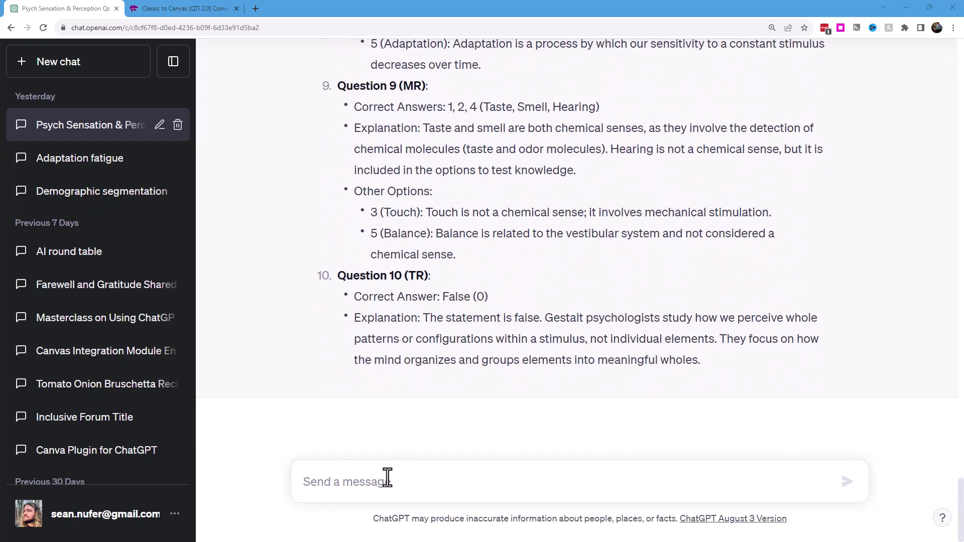
Ask ChatGPT for wrong-answer responses, then positive feedback, for each question.
{"action": "left_click", "coordinate": [384, 480]}
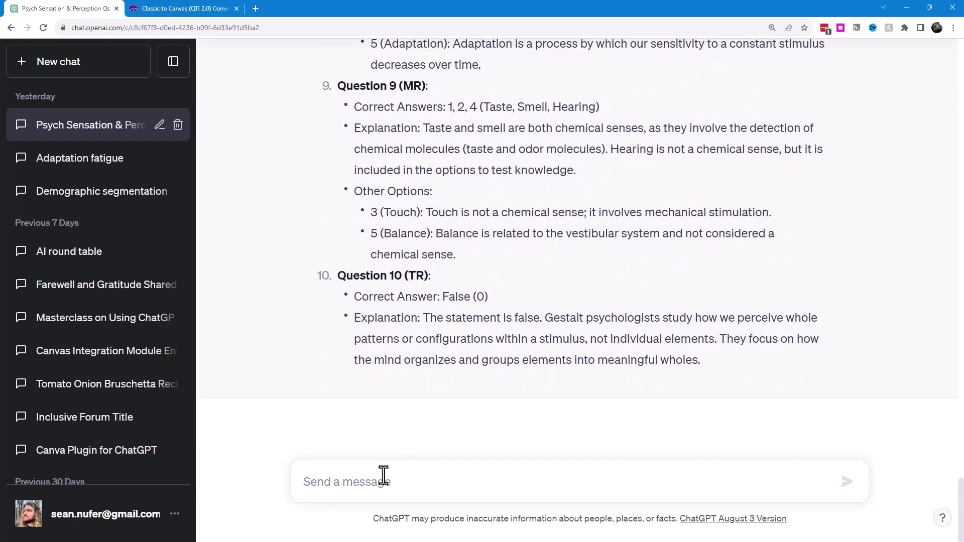
{"action": "type", "text": "Can y"}
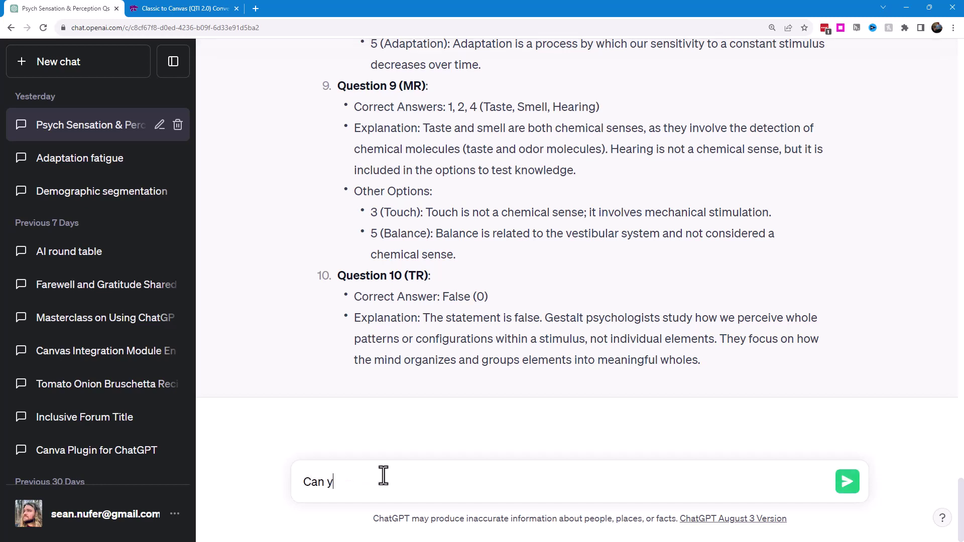
{"action": "type", "text": "ou provide a response for each question if stud"}
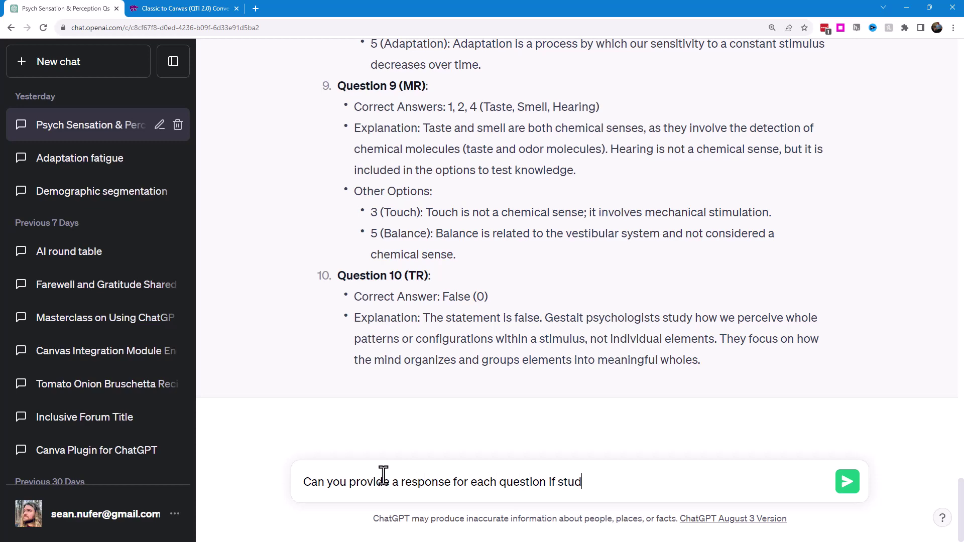
{"action": "type", "text": "ents get the answer wrong?"}
{"action": "key", "text": "Return"}
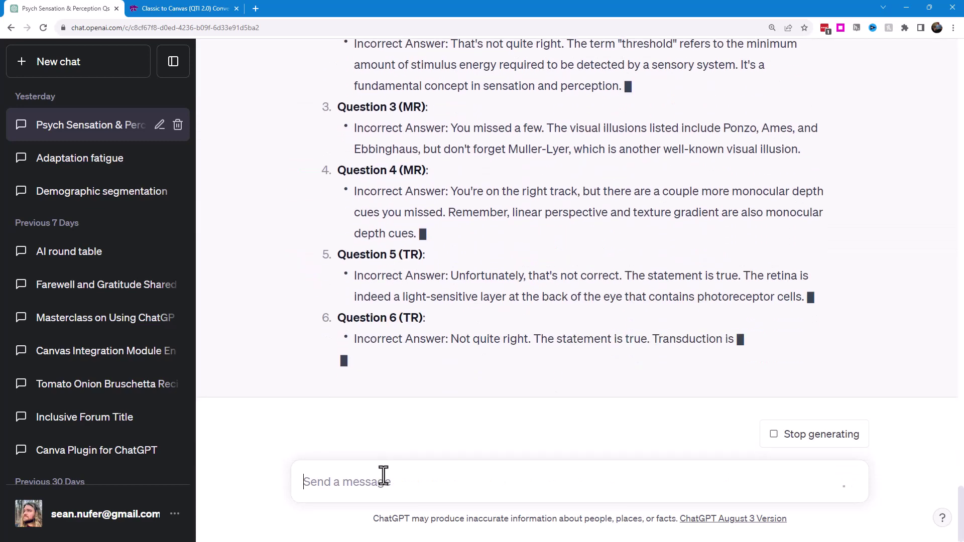
{"action": "type", "text": "Can you provide "}
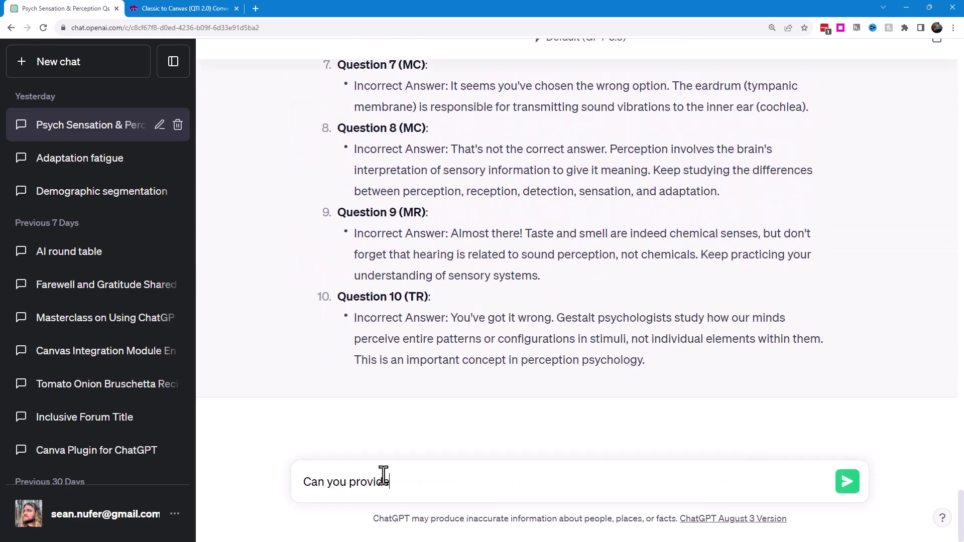
{"action": "type", "text": "positive feedback for each quest"}
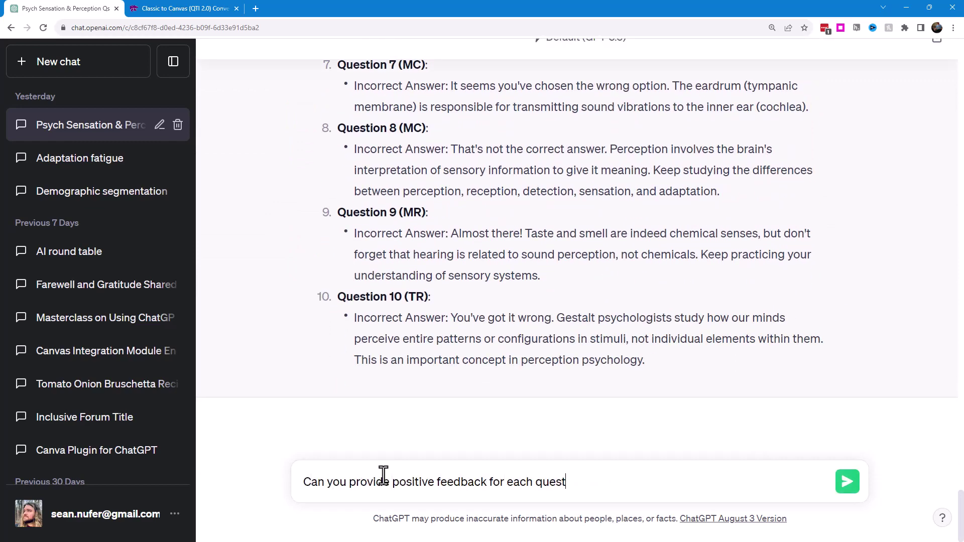
{"action": "type", "text": "ion if the student gets the que"}
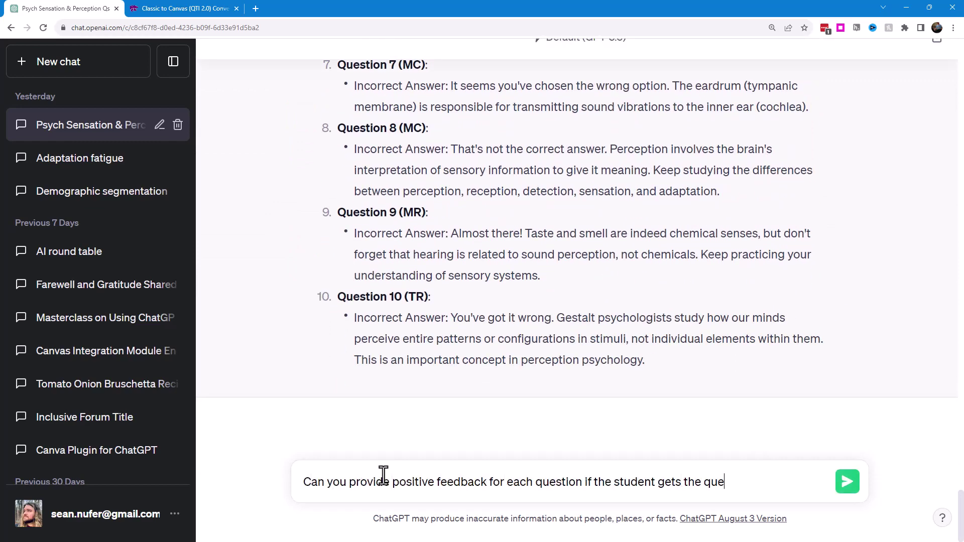
{"action": "type", "text": "stion right?"}
{"action": "key", "text": "Return"}
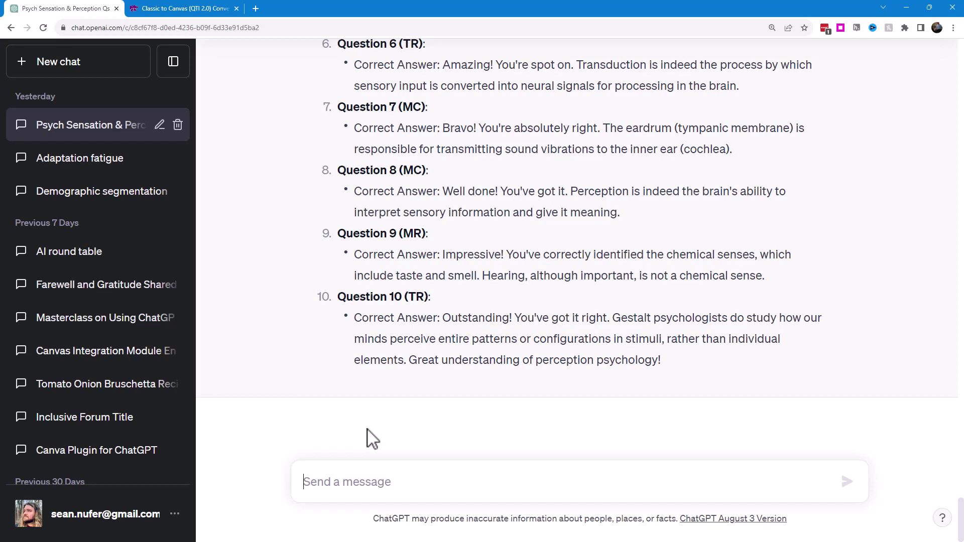
Ask ChatGPT to write an overview of the quiz as an introduction.
{"action": "type", "text": "Can you write up an overview of the quiz as an introduction?"}
{"action": "key", "text": "Return"}
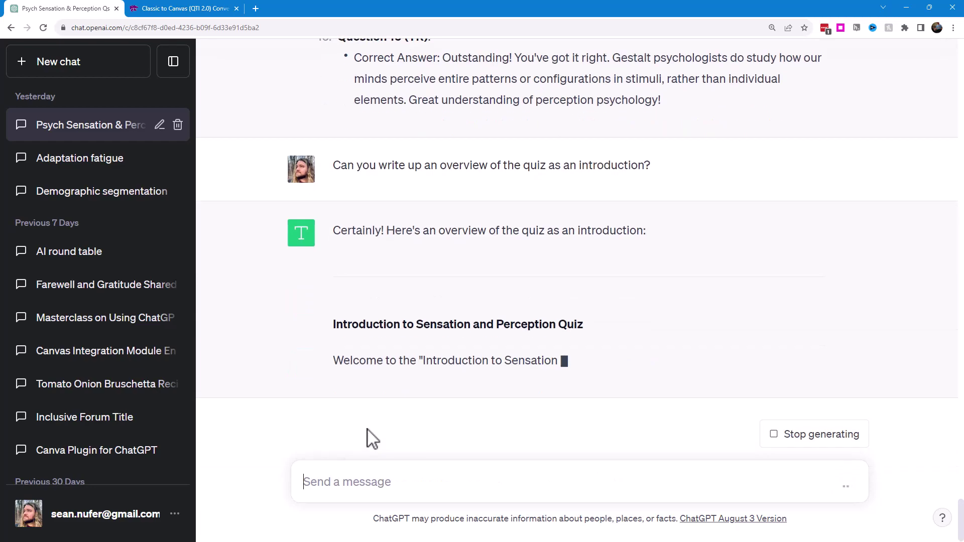
{"action": "scroll", "coordinate": [416, 312], "scroll_direction": "up", "scroll_amount": 1}
{"action": "scroll", "coordinate": [414, 308], "scroll_direction": "up", "scroll_amount": 3}
{"action": "scroll", "coordinate": [397, 391], "scroll_direction": "down", "scroll_amount": 4}
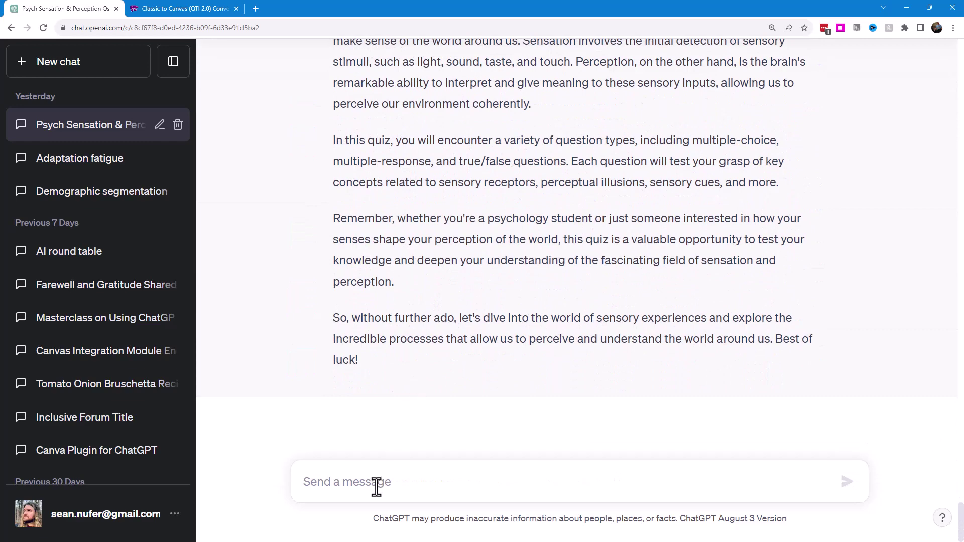
Have ChatGPT shorten the introduction to two paragraphs and suggest one or two images.
{"action": "type", "text": "Can you shorten that to two paragraphs and suggest an image or two that I can include?"}
{"action": "key", "text": "Return"}
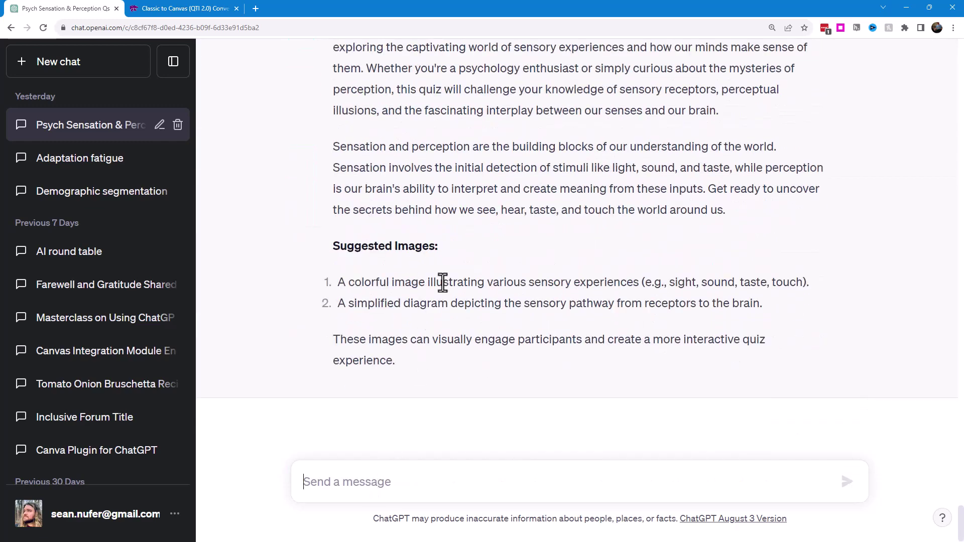
{"action": "scroll", "coordinate": [443, 282], "scroll_direction": "up", "scroll_amount": 3}
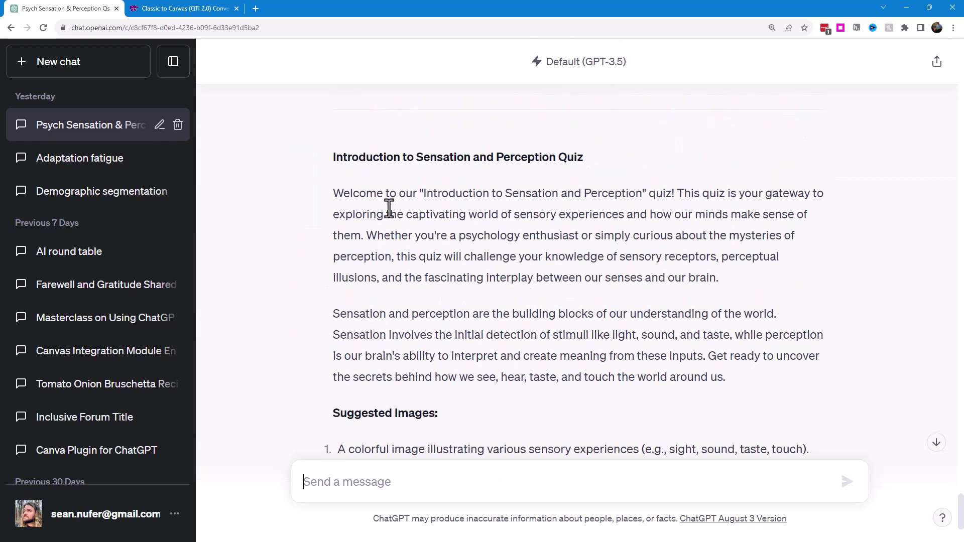
{"action": "scroll", "coordinate": [545, 301], "scroll_direction": "down", "scroll_amount": 1}
{"action": "scroll", "coordinate": [545, 301], "scroll_direction": "down", "scroll_amount": 3}
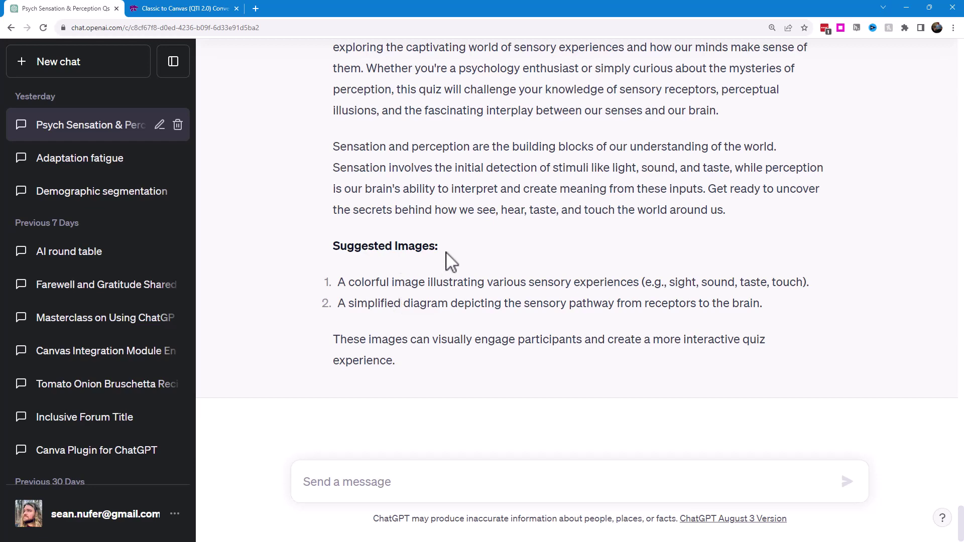
{"action": "scroll", "coordinate": [445, 261], "scroll_direction": "up", "scroll_amount": 5}
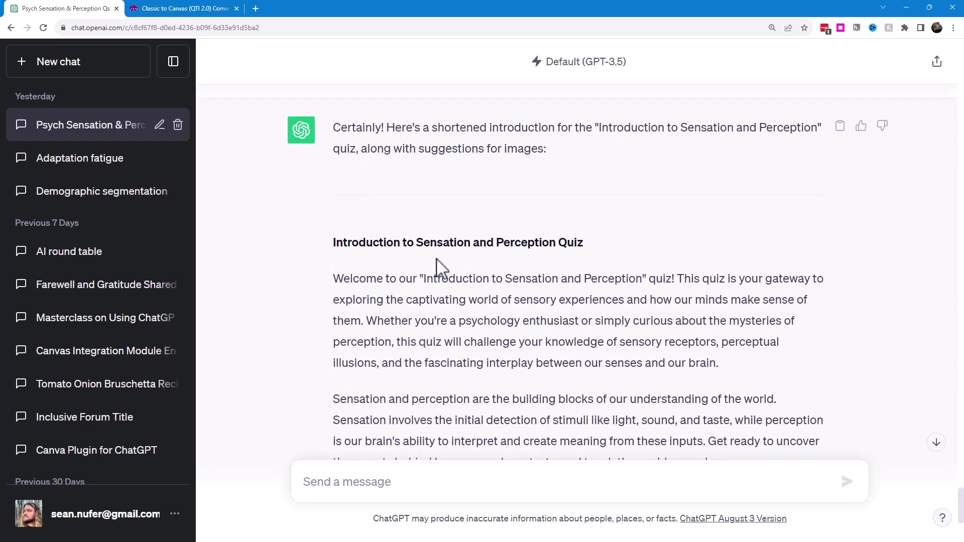
{"action": "scroll", "coordinate": [439, 264], "scroll_direction": "up", "scroll_amount": 15}
{"action": "scroll", "coordinate": [433, 258], "scroll_direction": "up", "scroll_amount": 10}
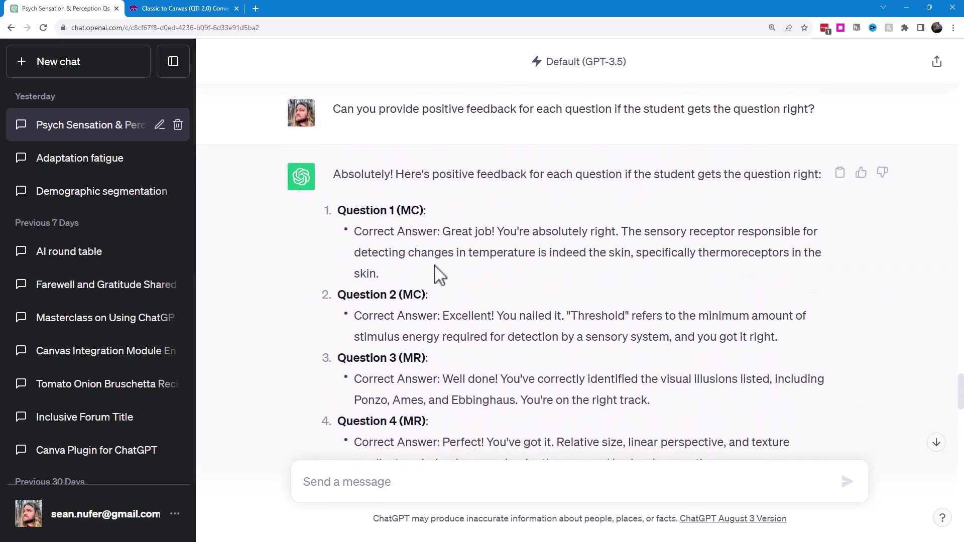